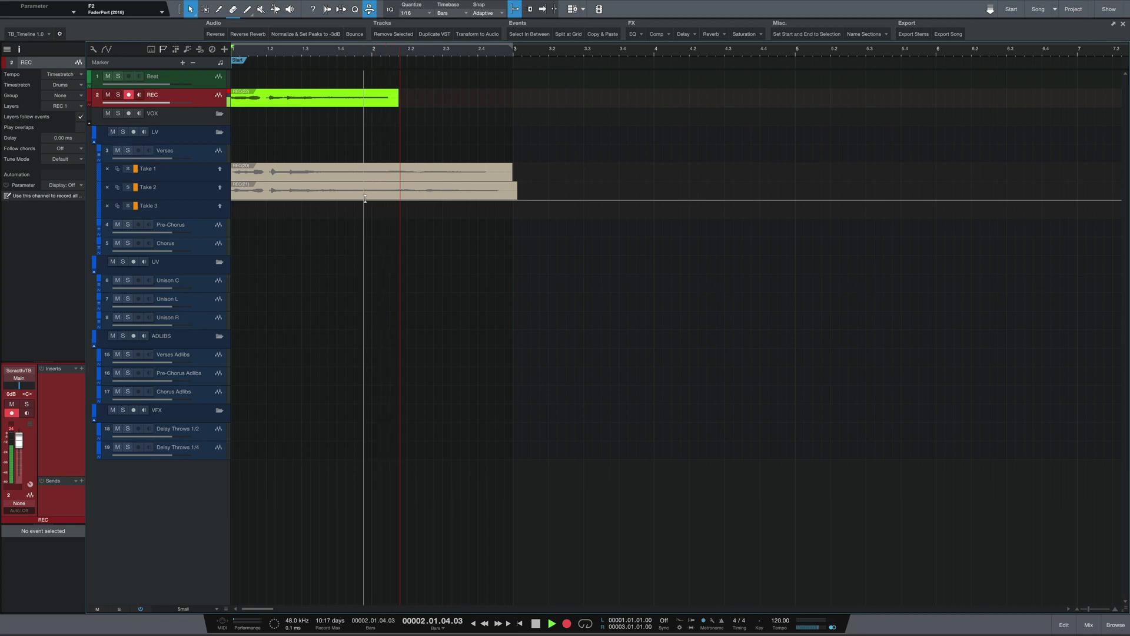
- Stop recording the third vocal take and audition Take 1, Take 2 and Take 3 of the Verses track by soloing each layer
key("space")
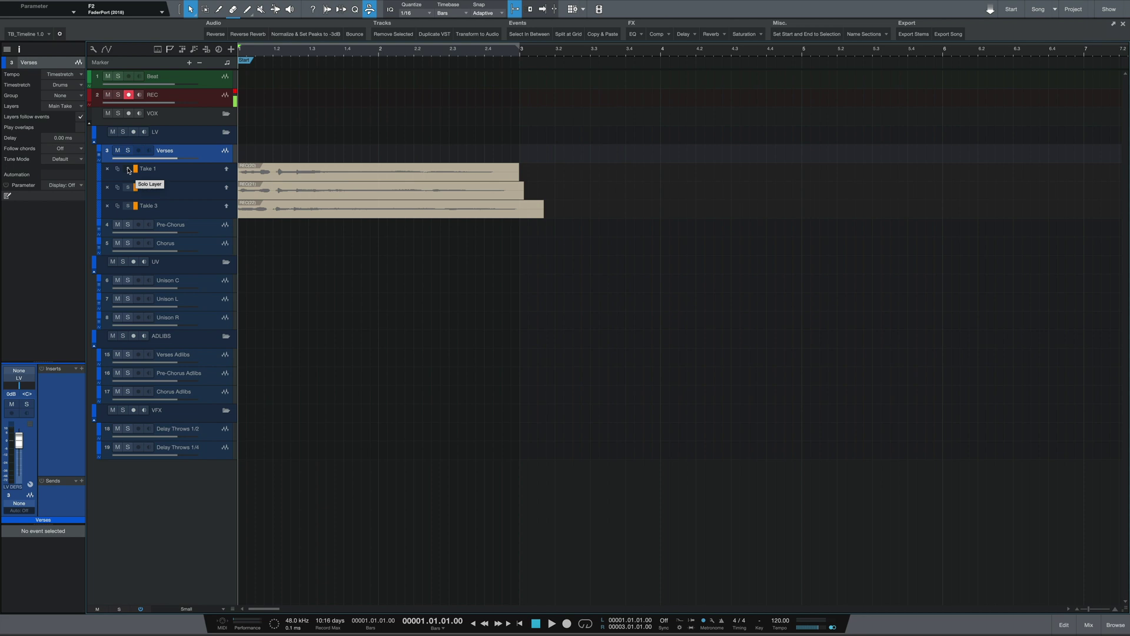
key("space")
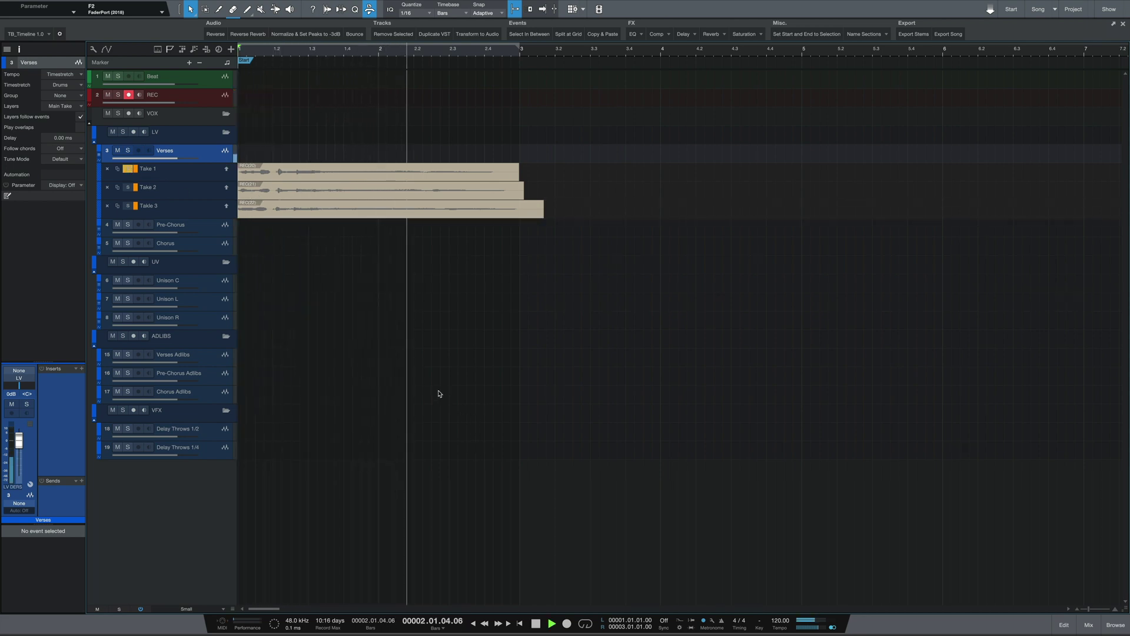
key("space")
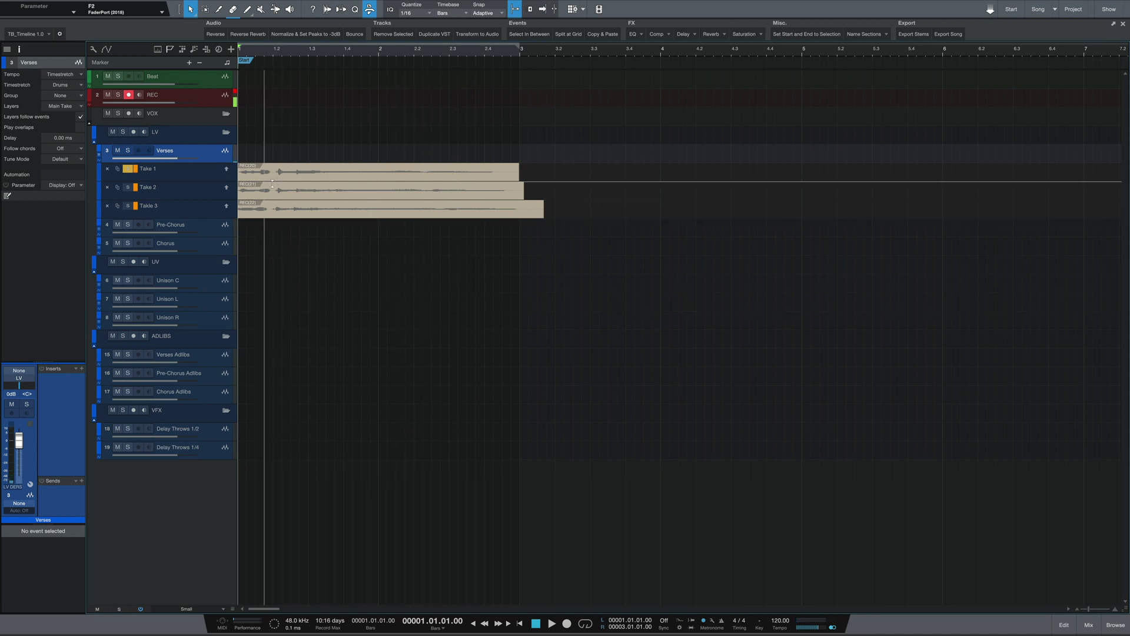
left_click(128, 187)
key("space")
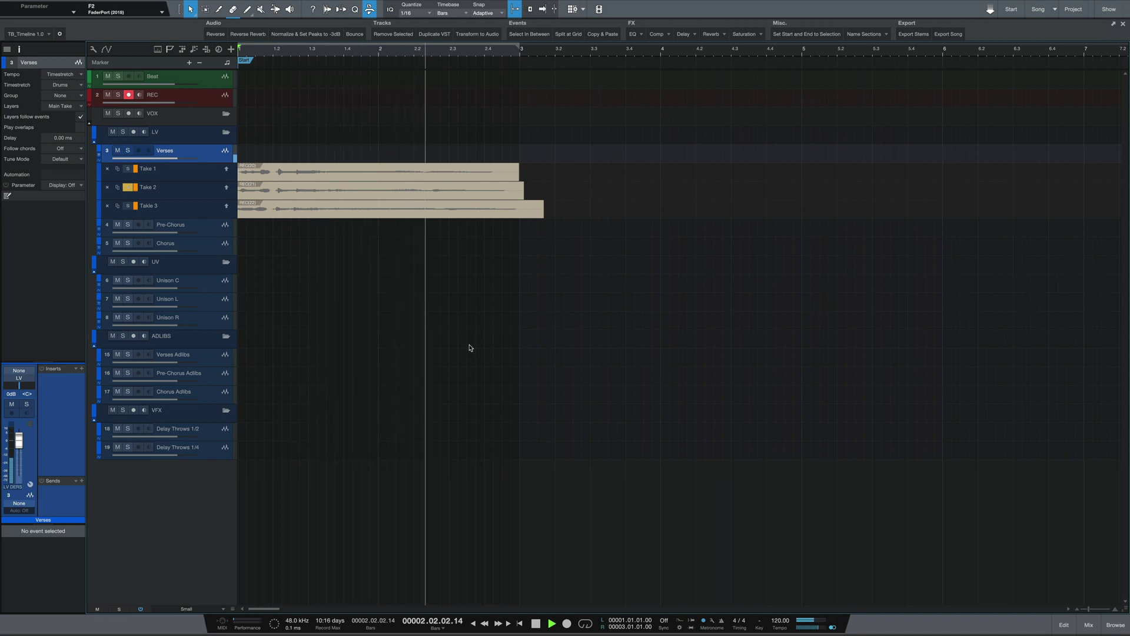
key("space")
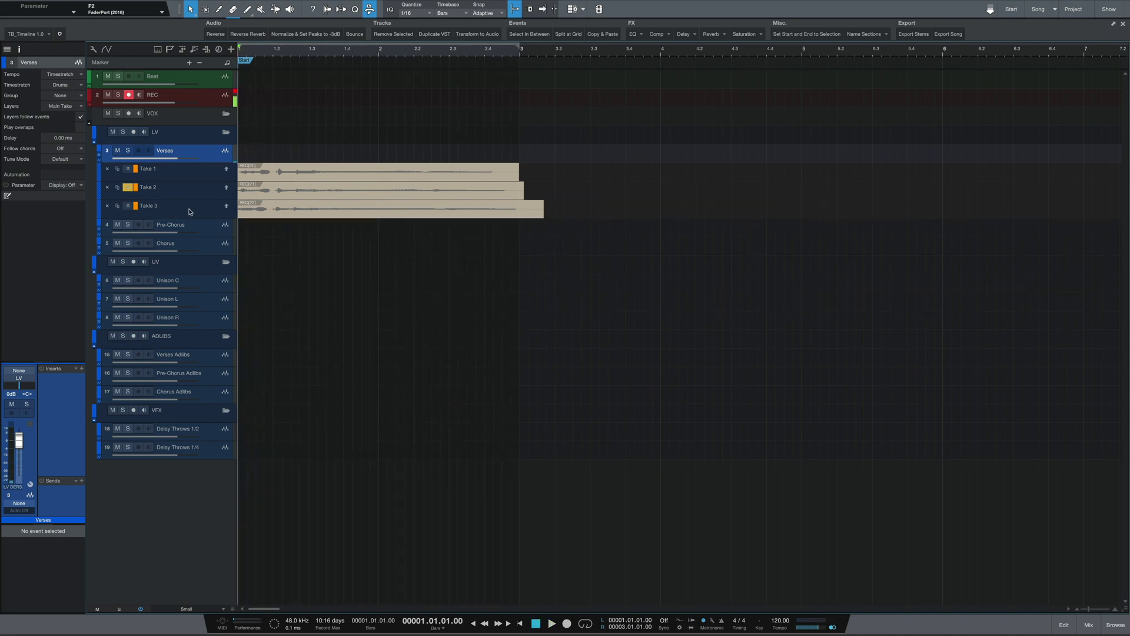
key("space")
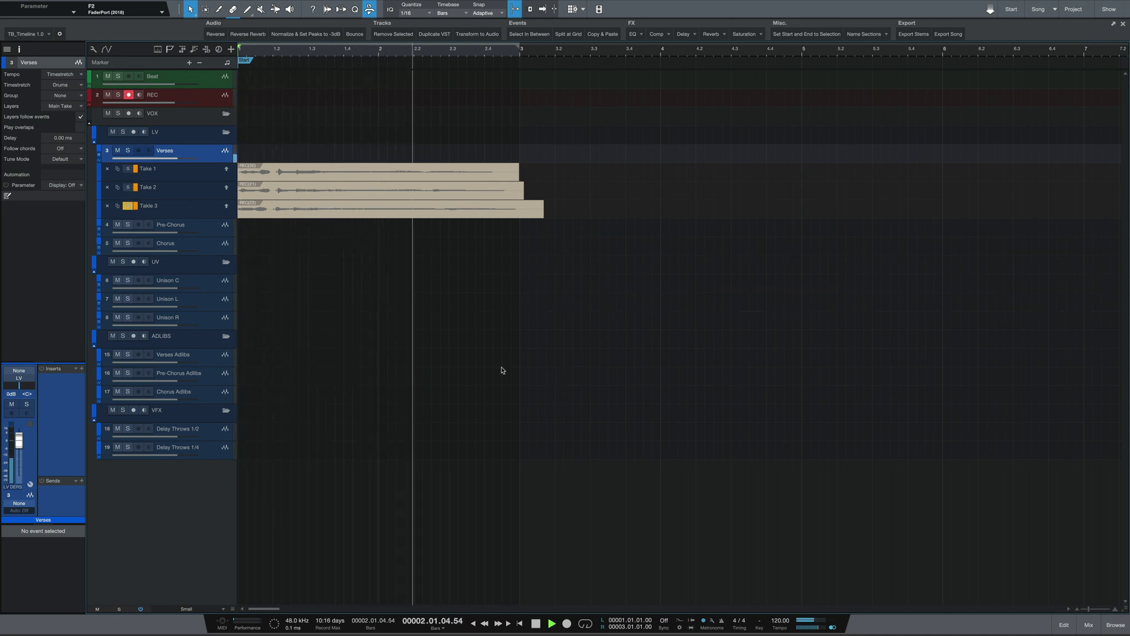
key("space")
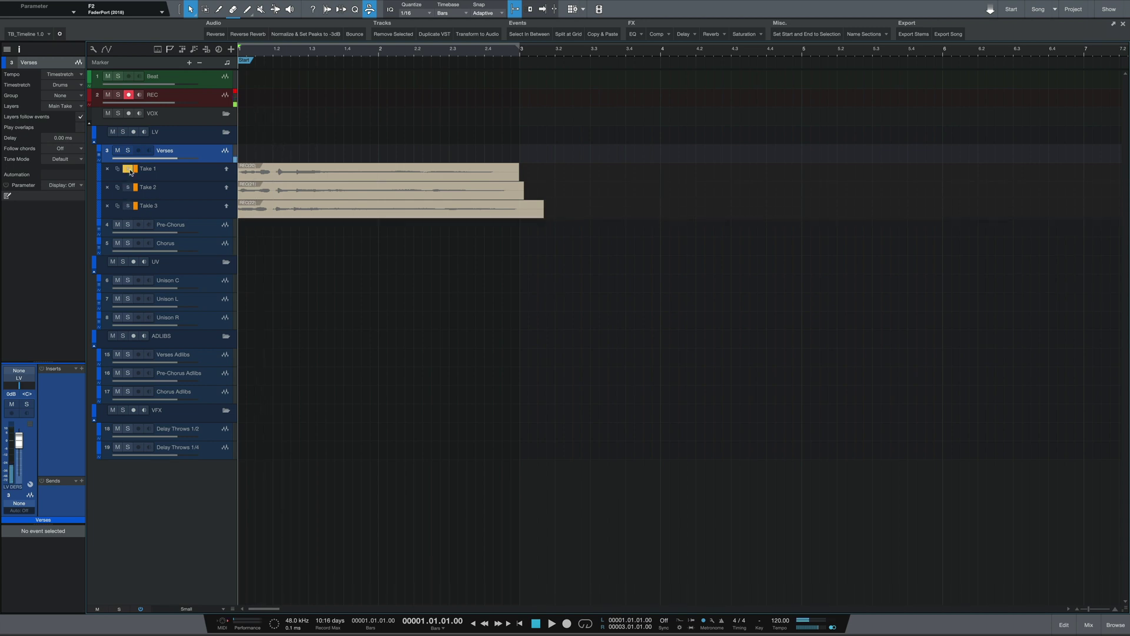
- Comp the Verses vocal from the opening phrase of Take 2 and the remainder of Take 1 up to bar 3
left_click(270, 190)
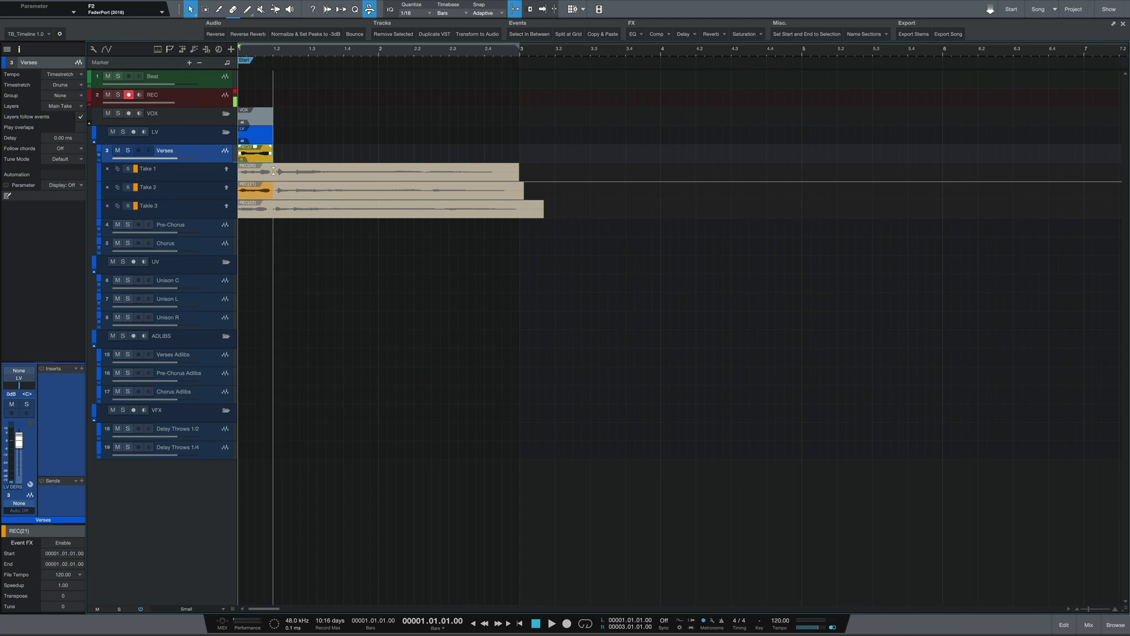
left_click_drag(311, 169, 432, 167)
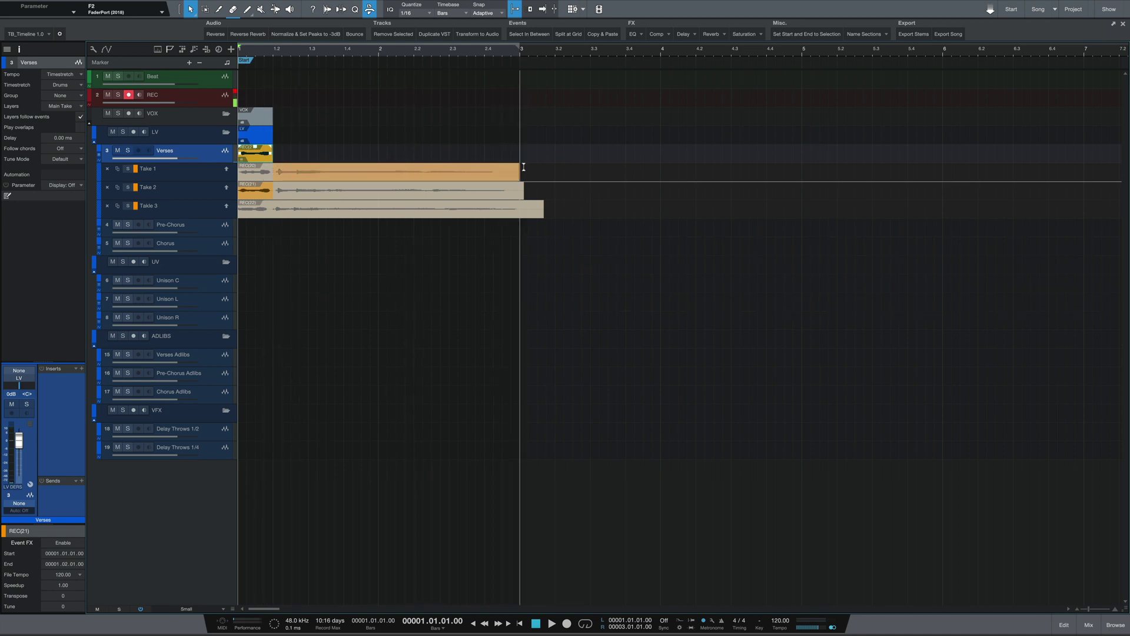
left_click_drag(523, 167, 514, 165)
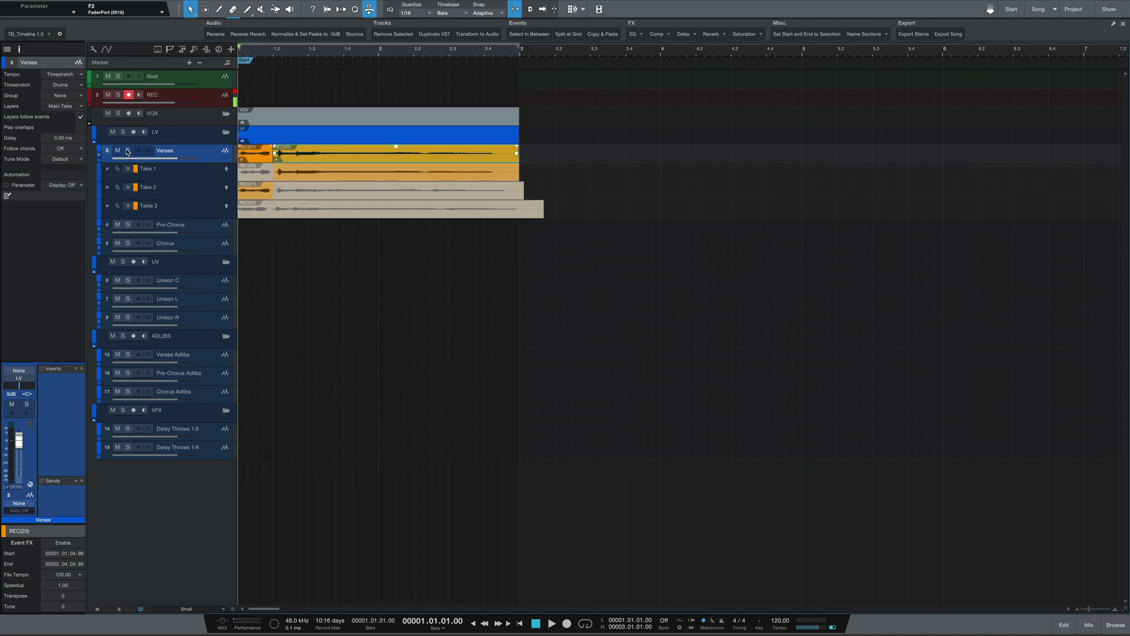
- Collapse the take layers of the Verses track and play back the comped vocal from the start
right_click(197, 156)
left_click(238, 169)
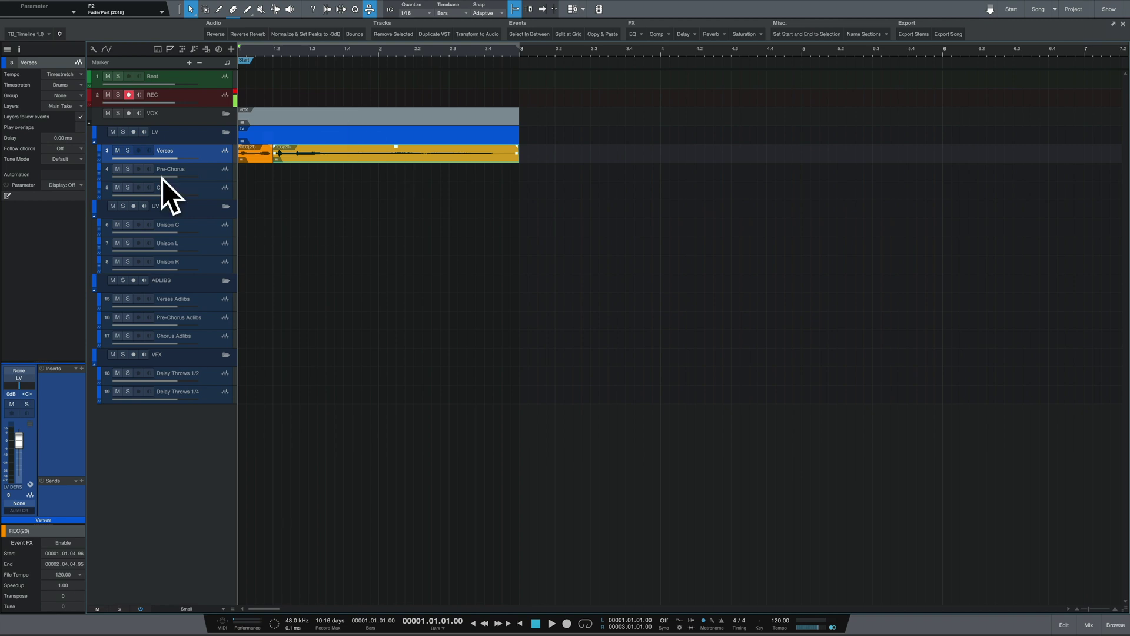
key("space")
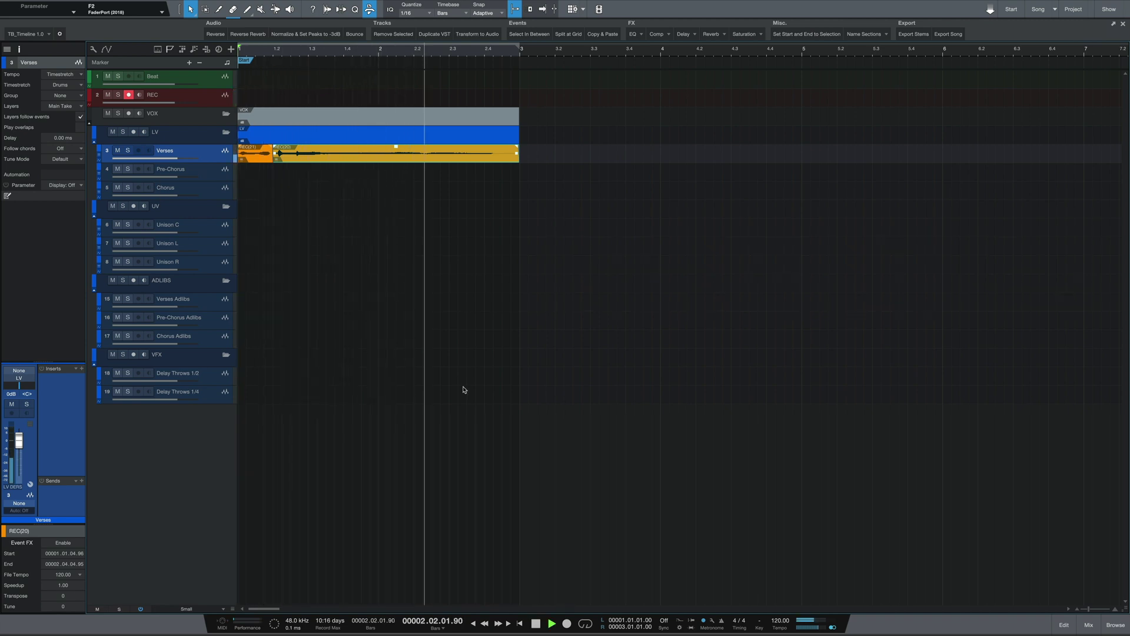
key("space")
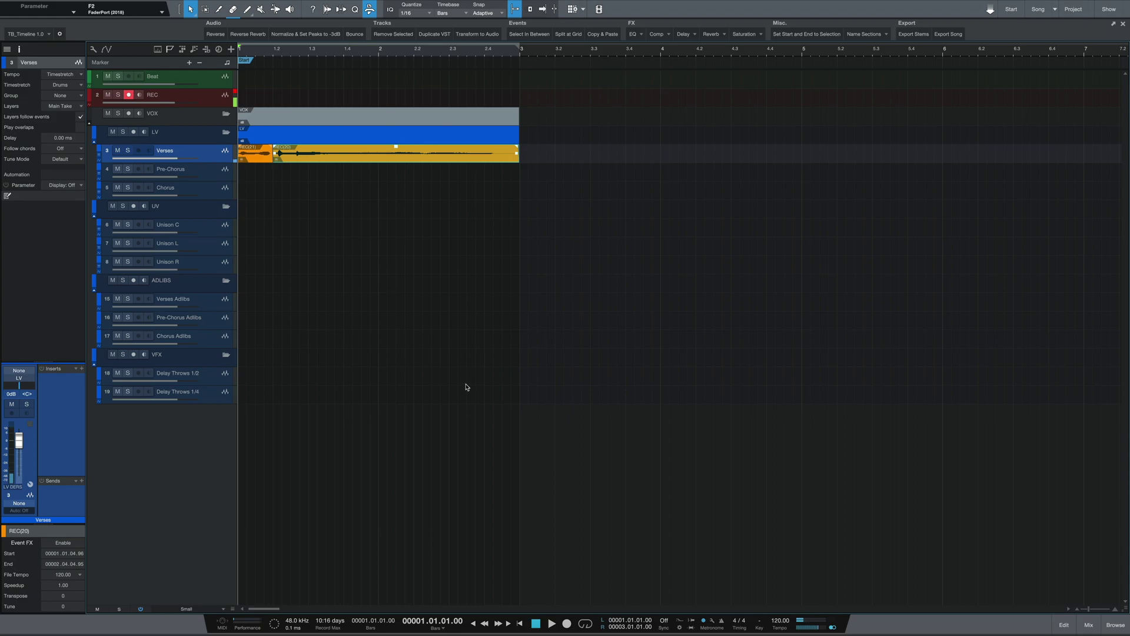
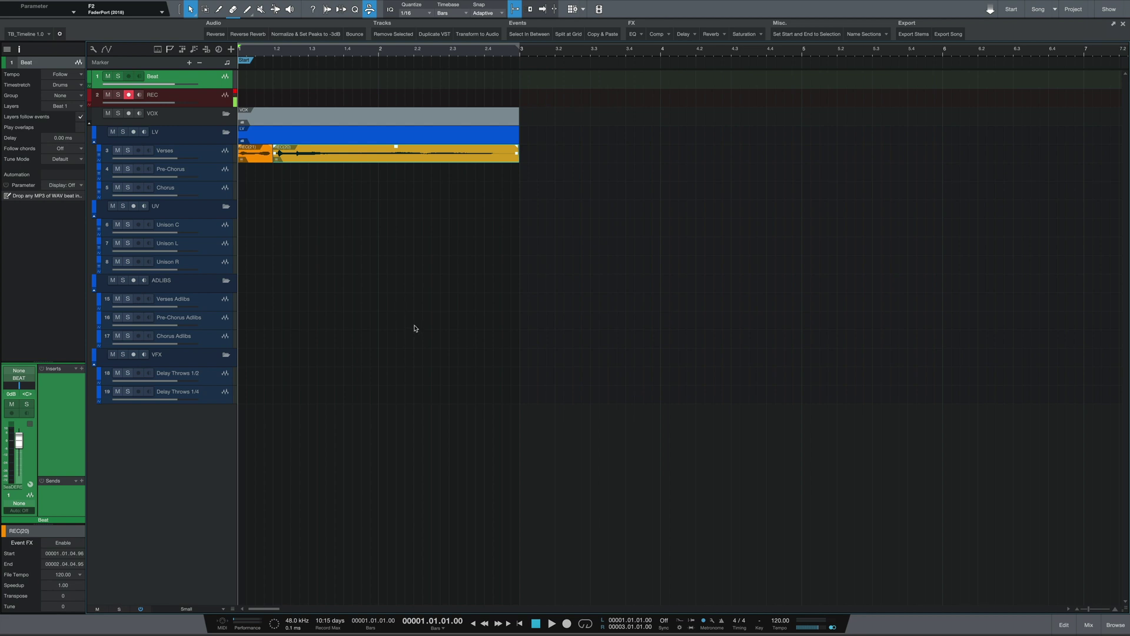
- Show the track list and unhide the MELODIES, DRUMS and FX folder tracks
left_click(7, 50)
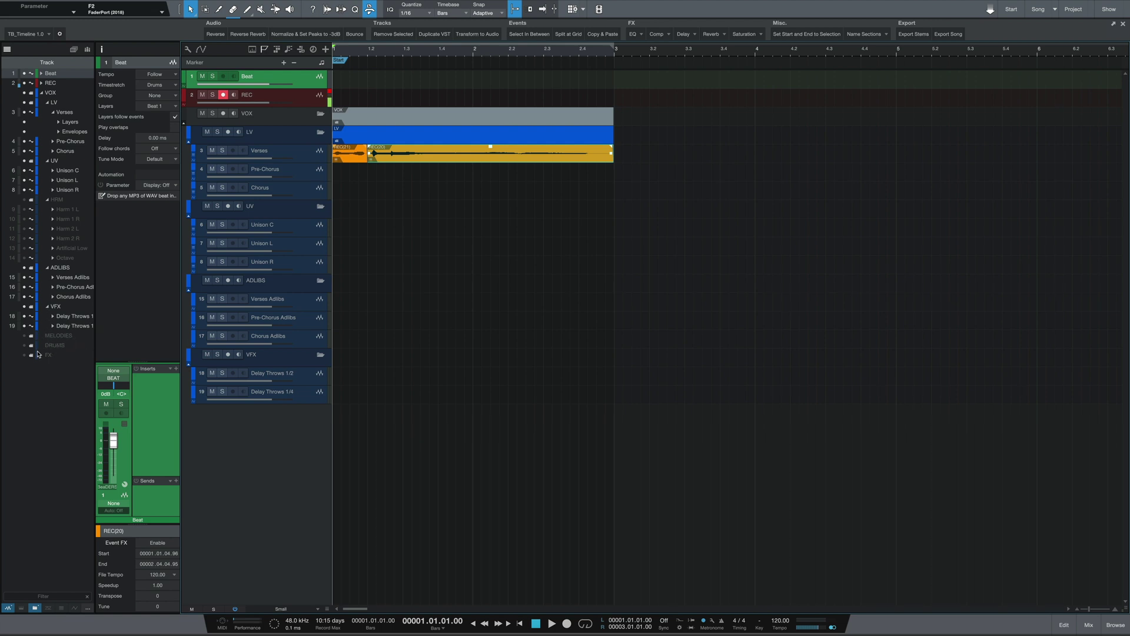
left_click_drag(24, 337, 25, 354)
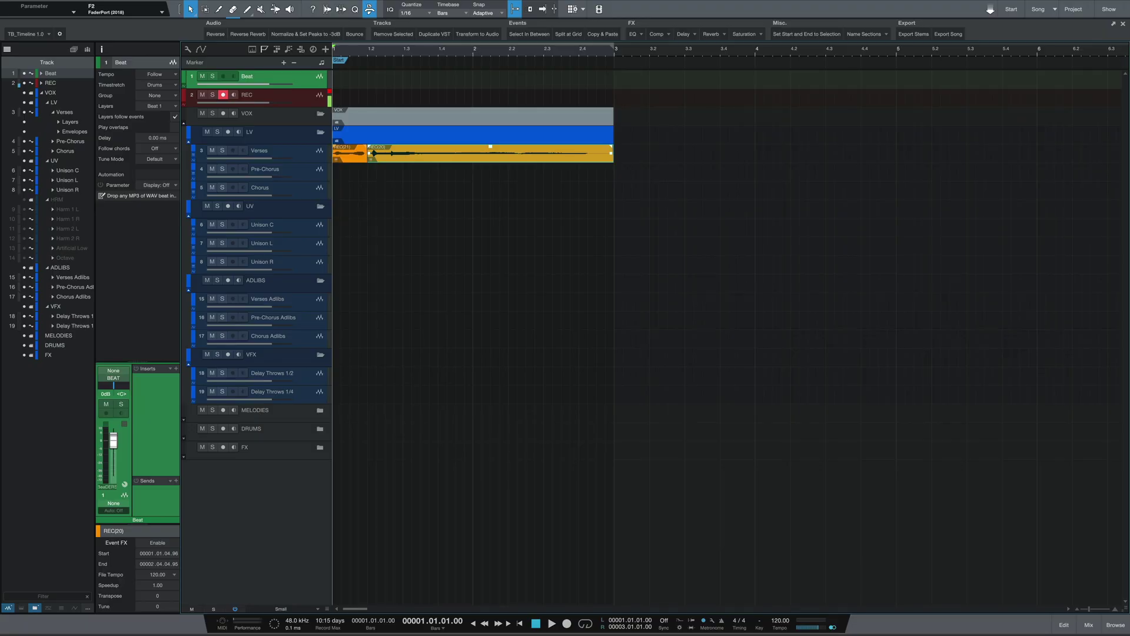
- Import the beat stems as new tracks below the FX folder and start sorting them, moving Air Crash and another stem into DRUMS
left_click_drag(459, 465, 375, 486)
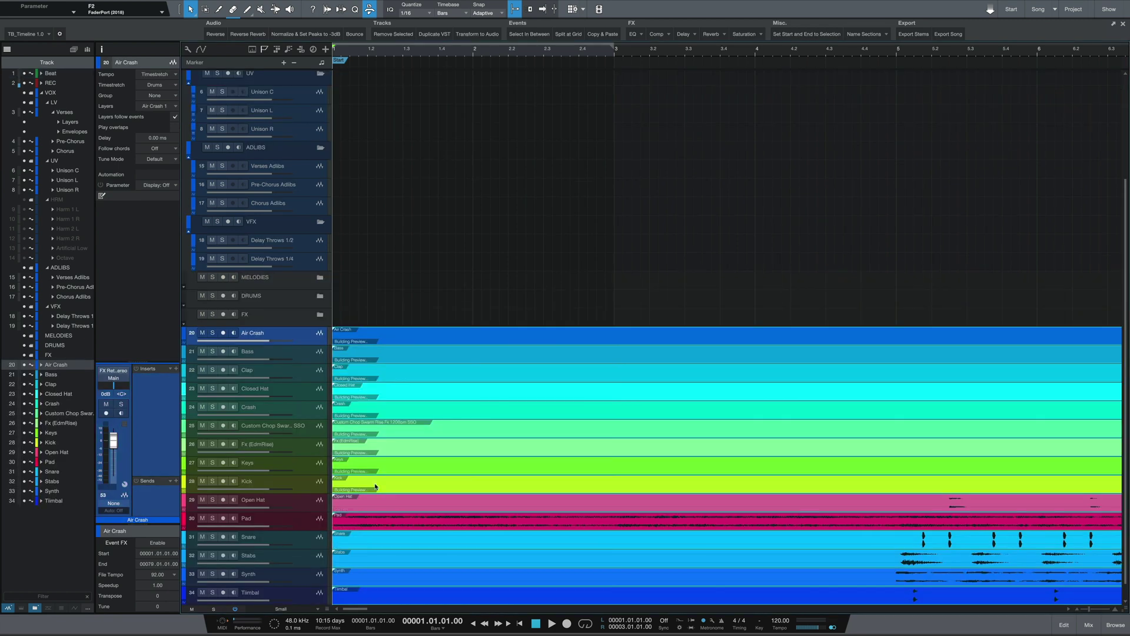
left_click_drag(288, 333, 298, 299)
left_click_drag(287, 354, 290, 303)
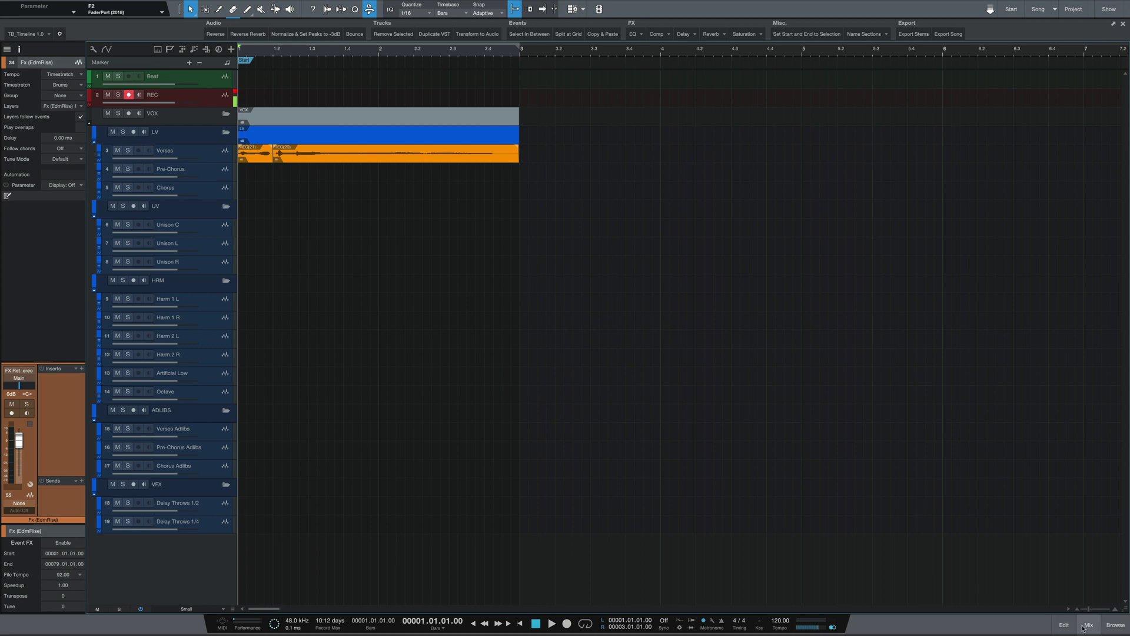
- Open the mixer and examine the Verses, Pre-Chorus and Chorus channels, the LV FADERS control and the LV bus
left_click(1086, 626)
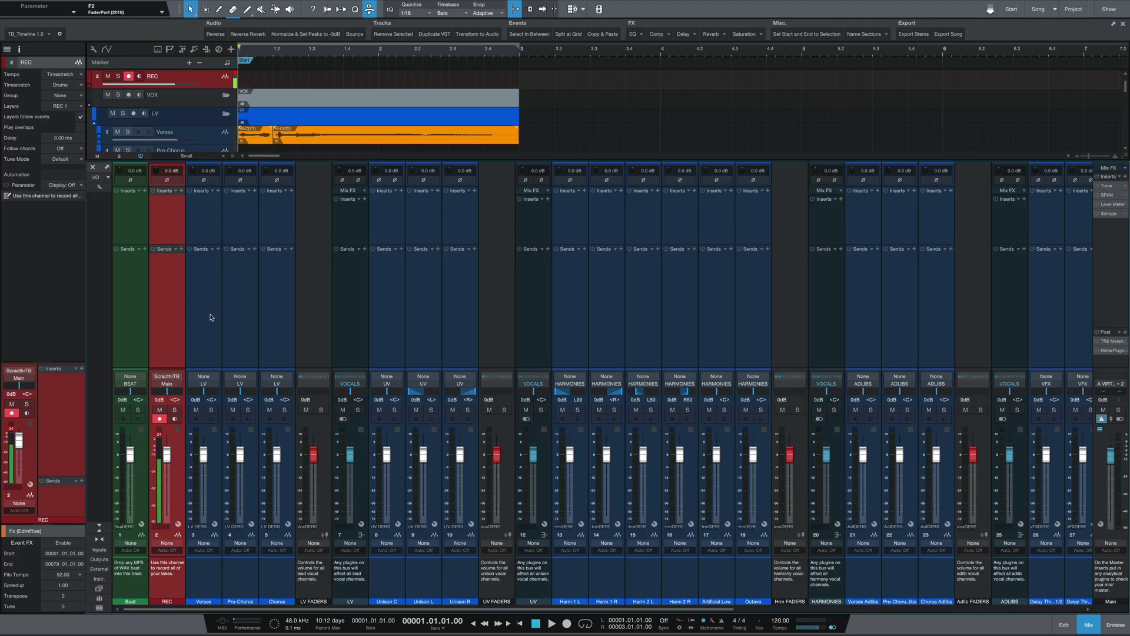
left_click(212, 308)
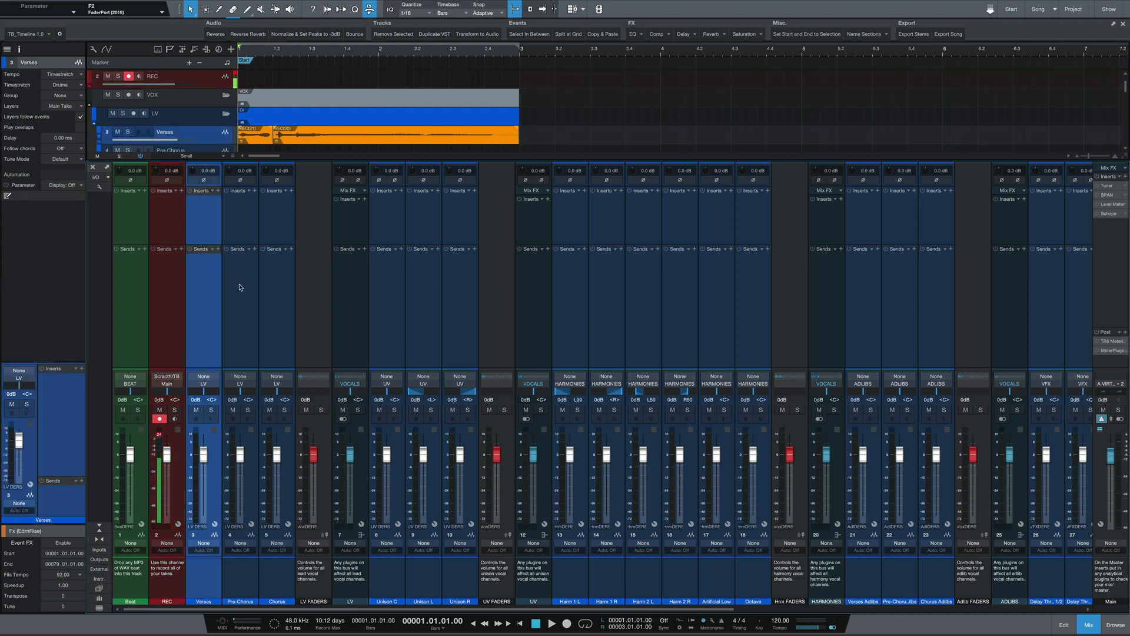
left_click(239, 286)
left_click(274, 281)
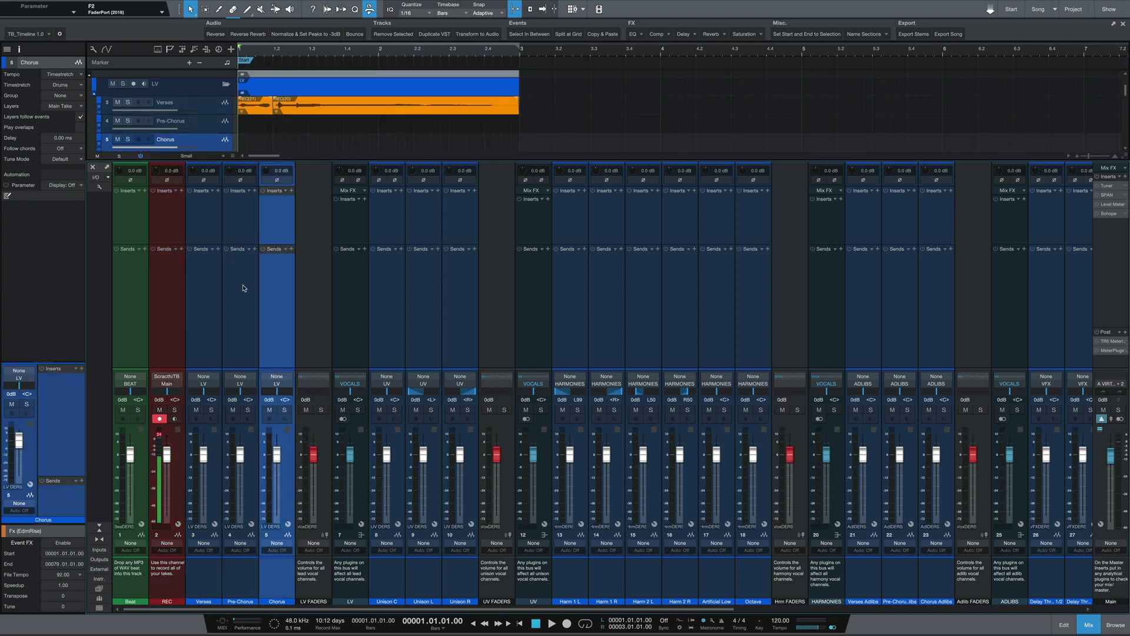
left_click(311, 289)
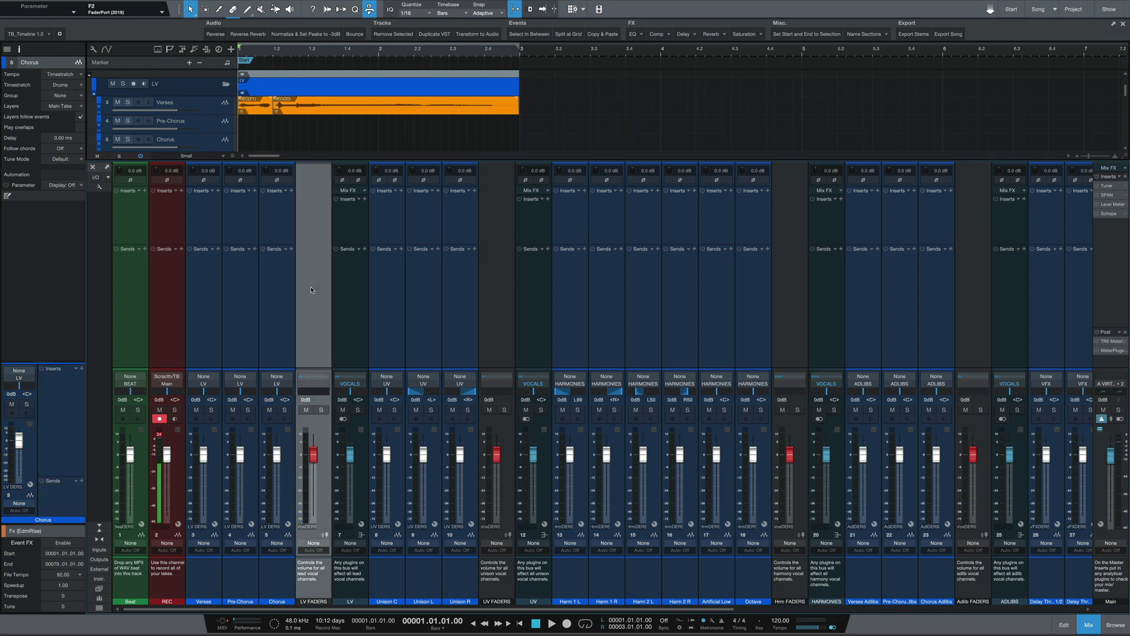
left_click(347, 281)
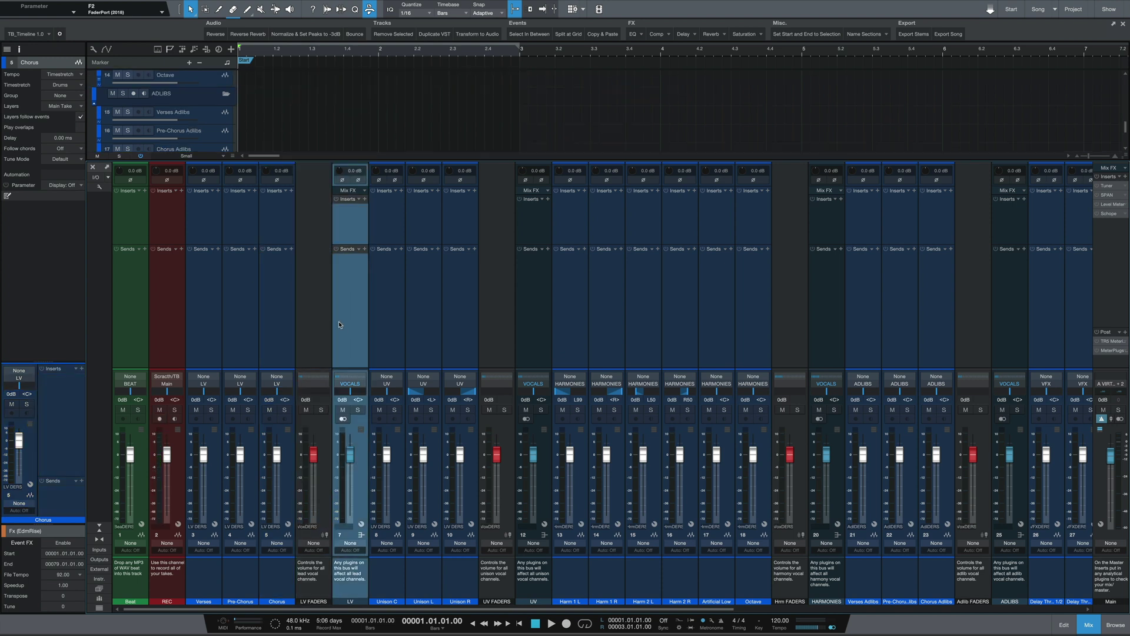
left_click(319, 307)
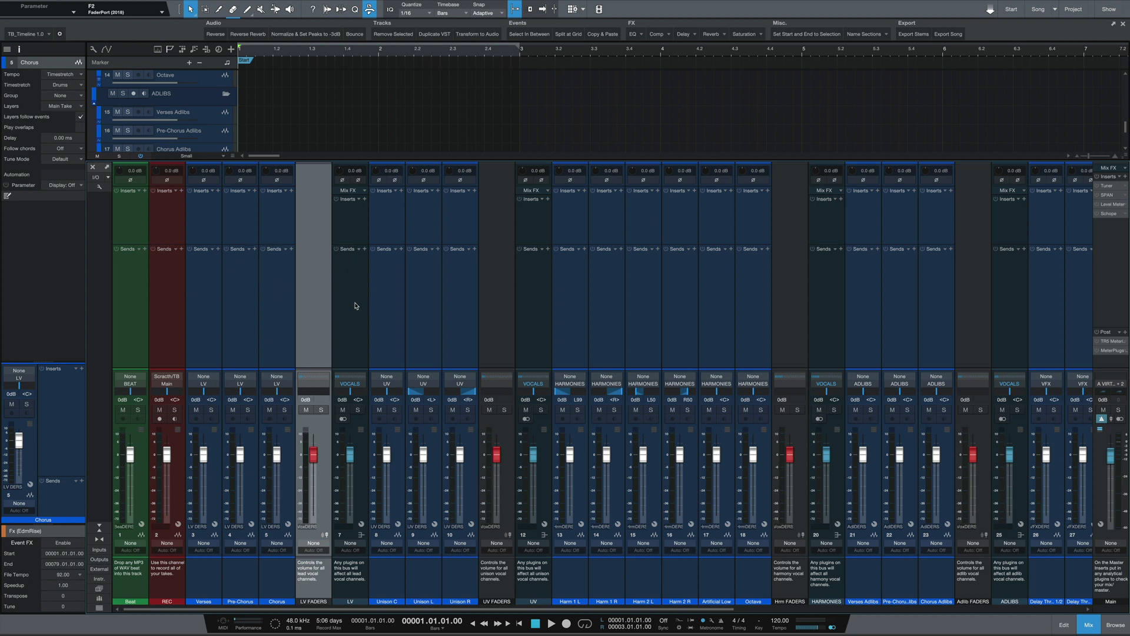
left_click(346, 287)
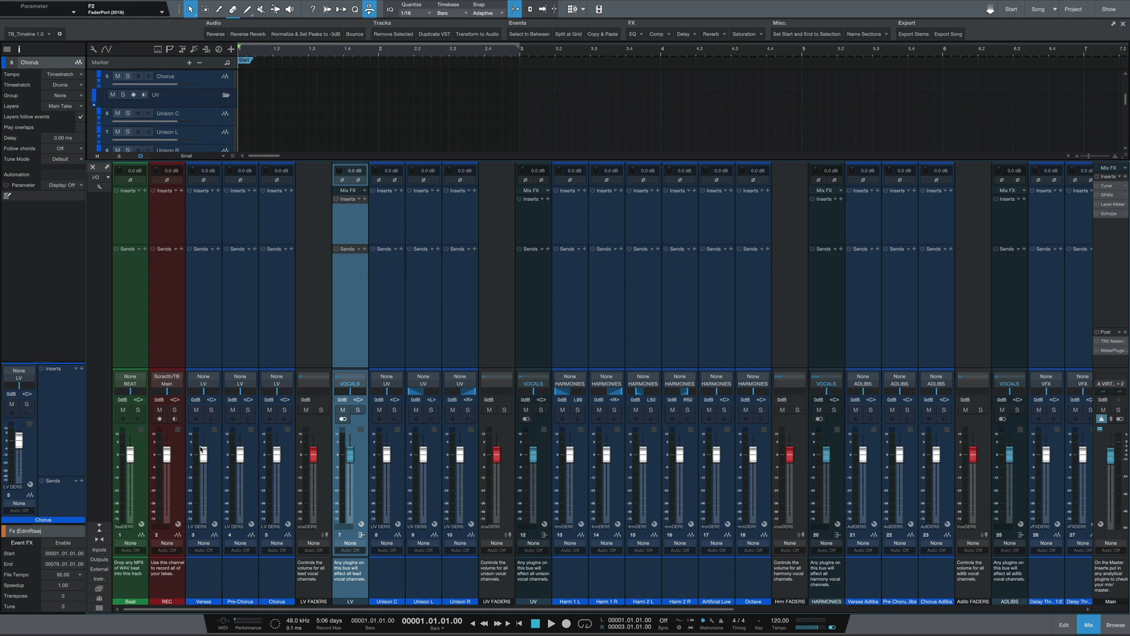
- Lower the Verses, Pre-Chorus and Chorus faders to -34.0, -13.8 and -39.1 dB and set LV FADERS to +0.2 dB
left_click_drag(201, 448, 203, 496)
left_click_drag(240, 454, 240, 475)
left_click_drag(277, 453, 277, 500)
mouse_move(319, 462)
left_mouse_down()
mouse_move(319, 473)
mouse_move(318, 457)
left_mouse_up()
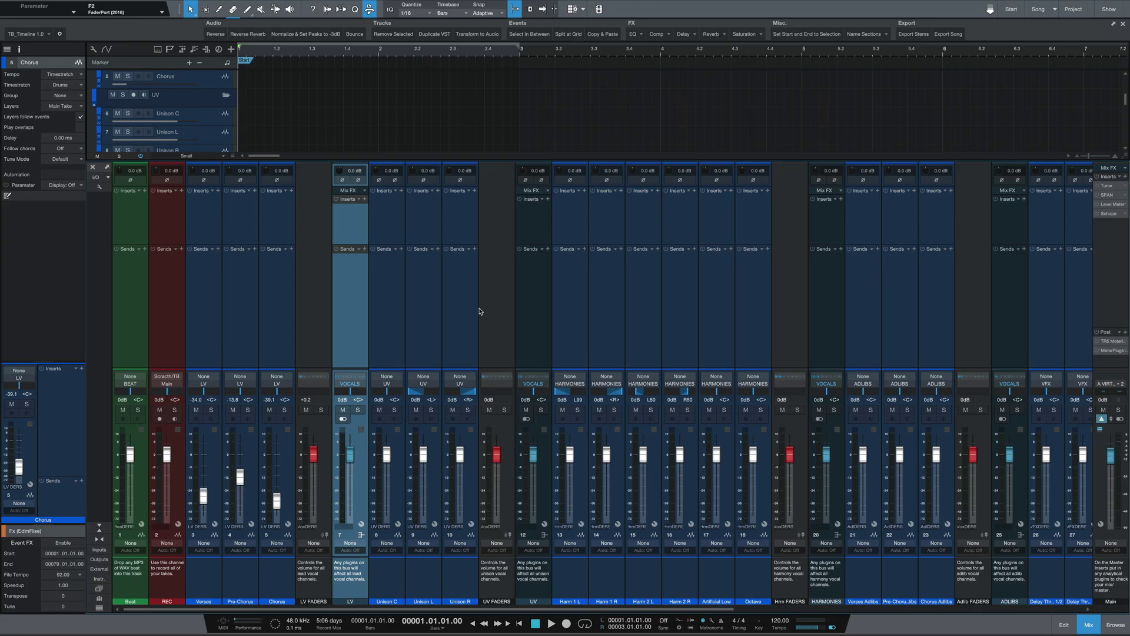
- Examine the five yellow vocal effects channels and open the Chorus insert on VOX Widening and the room reverb insert on the neighbouring channel
scroll(459, 347, "right", 9)
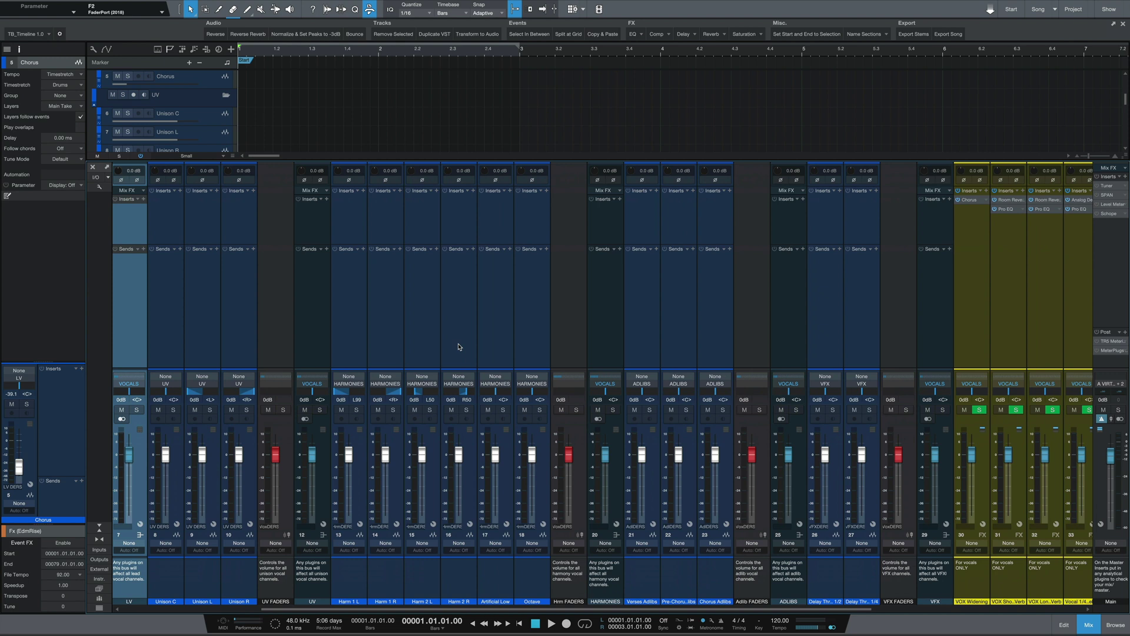
scroll(459, 346, "right", 1)
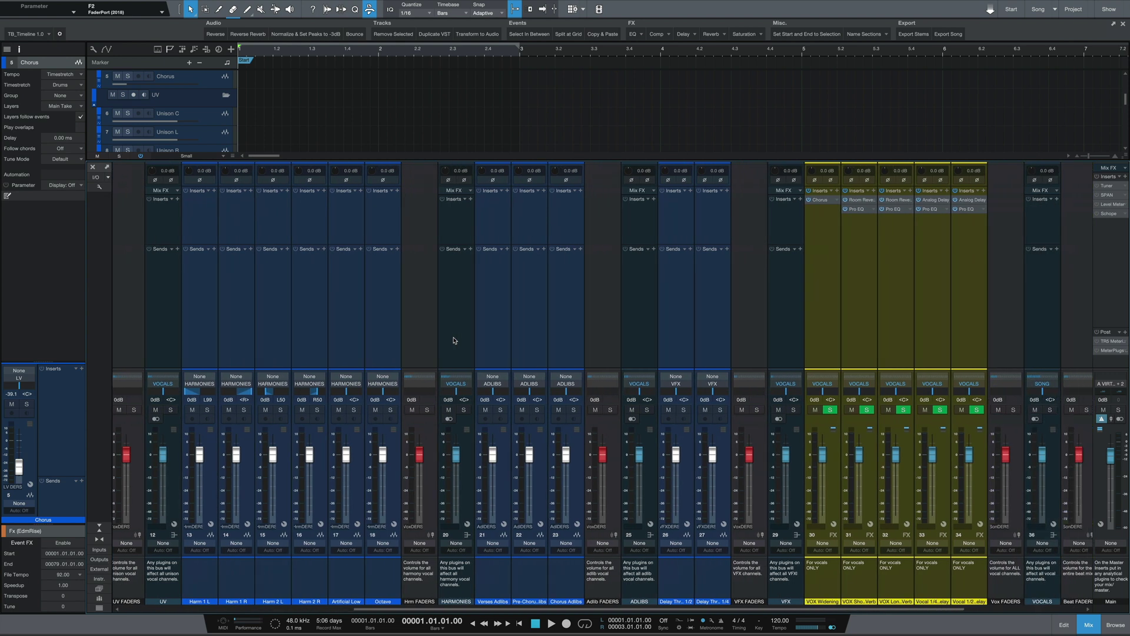
scroll(454, 340, "right", 1)
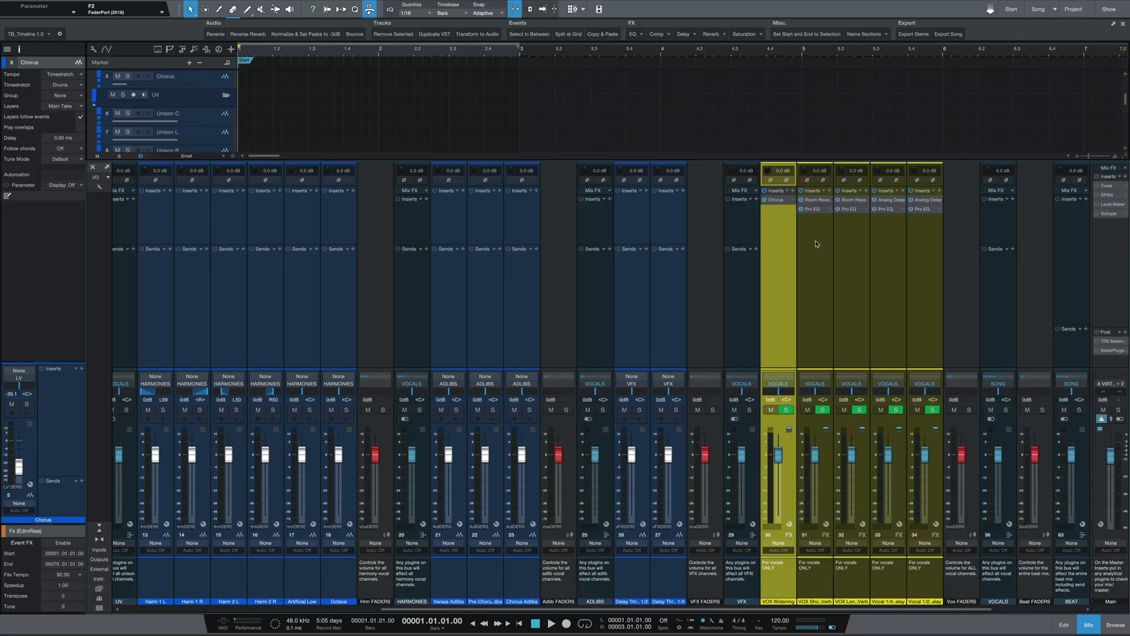
left_click(821, 246)
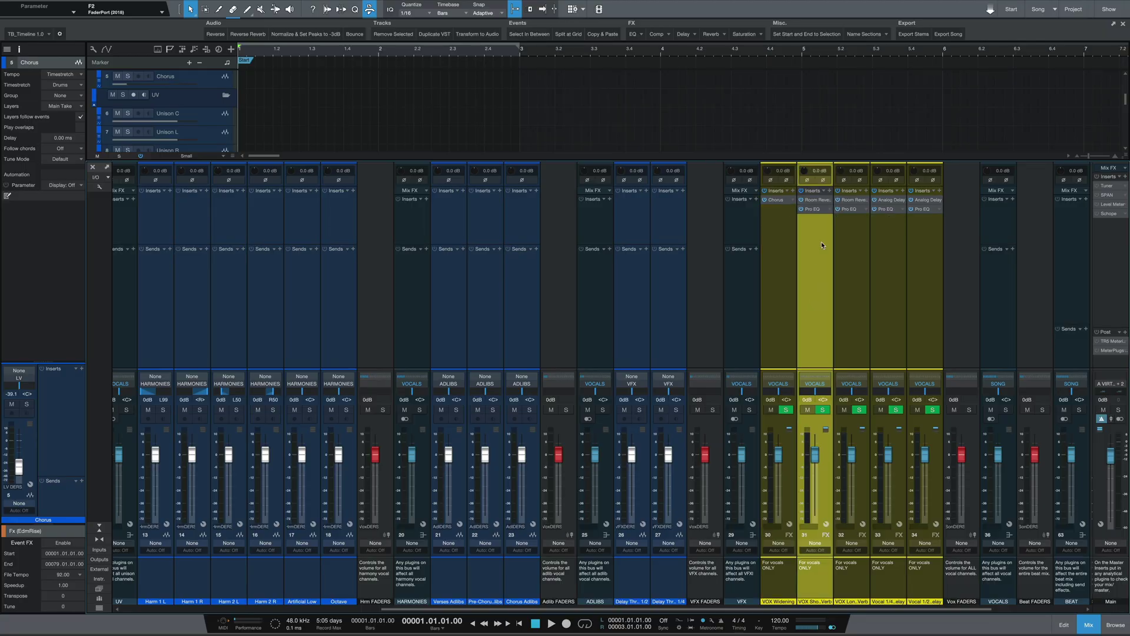
left_click(860, 250)
left_click(889, 254)
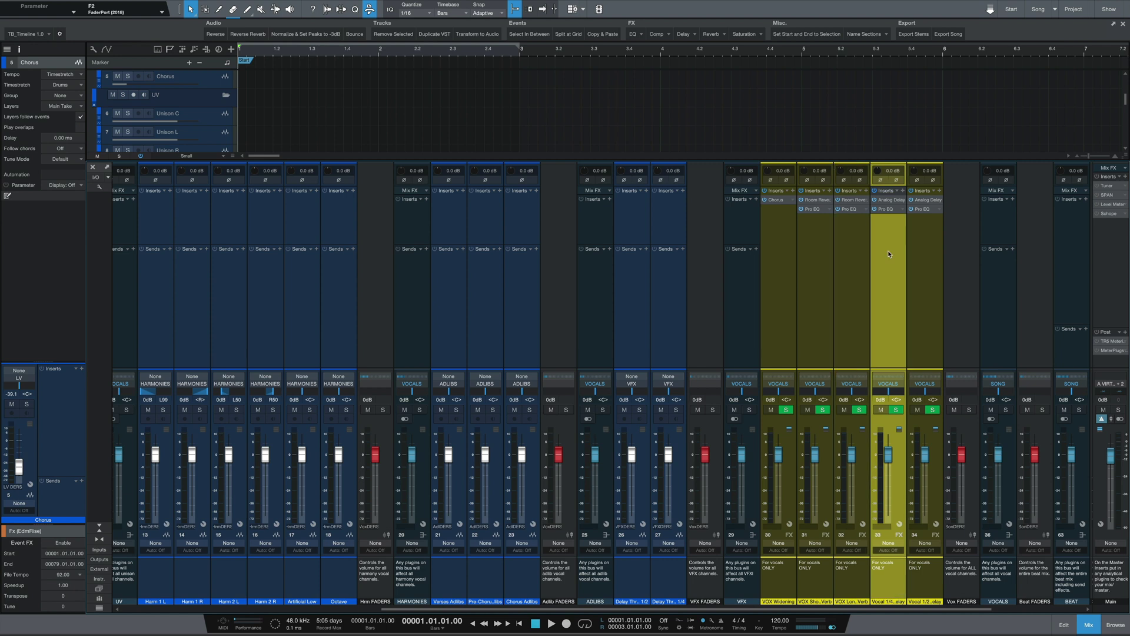
left_click(916, 237)
left_click(778, 235)
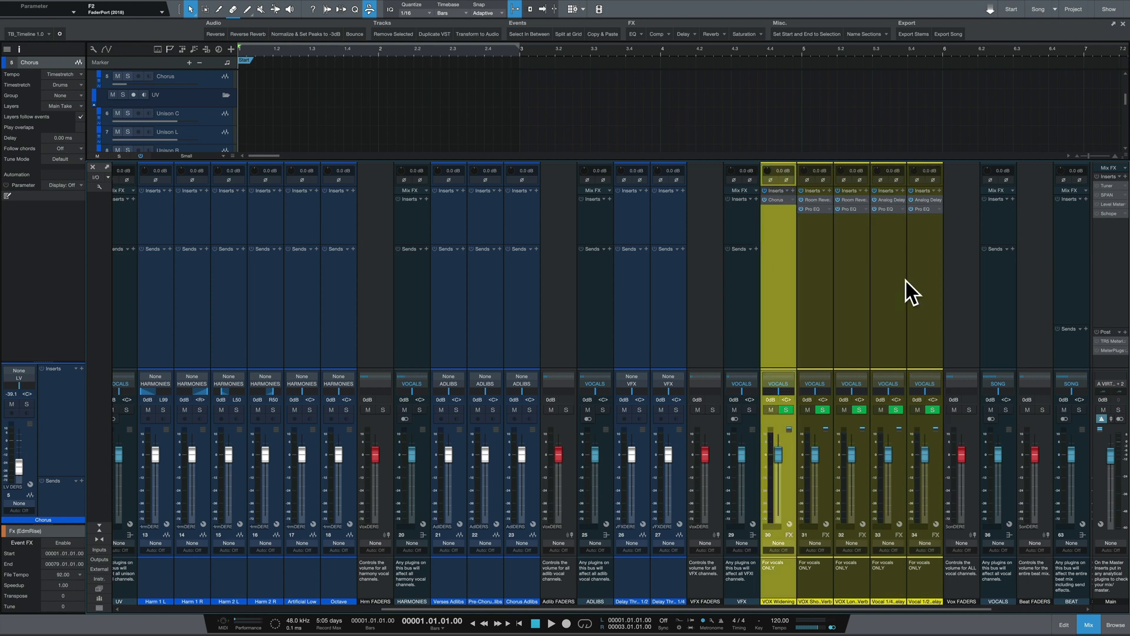
left_click(779, 201)
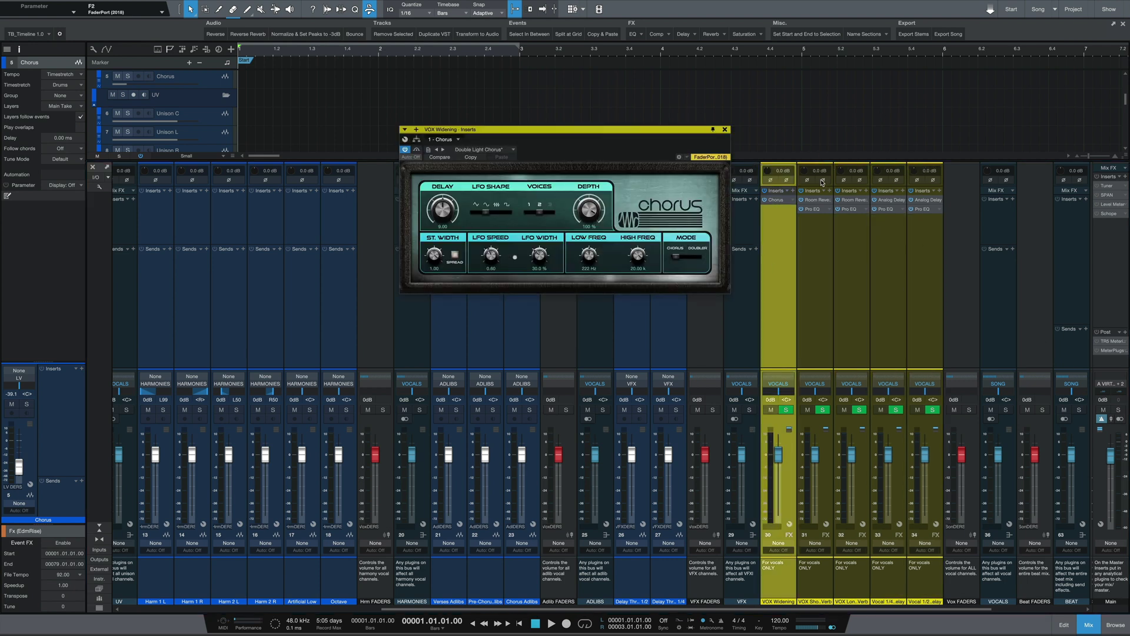
left_click(815, 200)
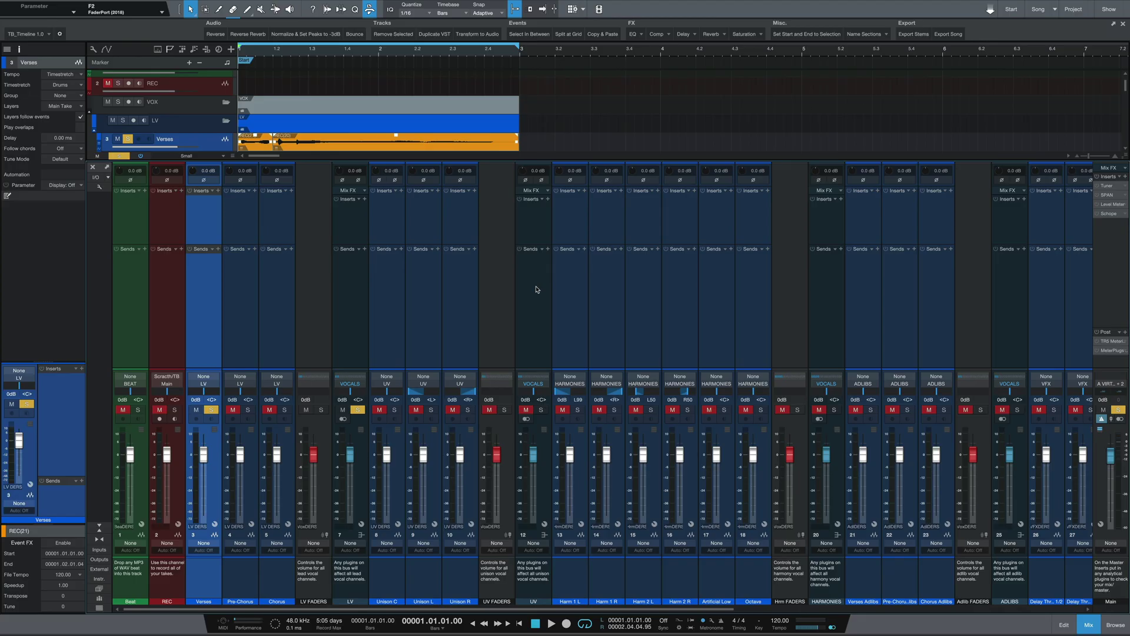
- Add a VOX Short Verb send to the LV bus and adjust its level during playback
left_click(350, 303)
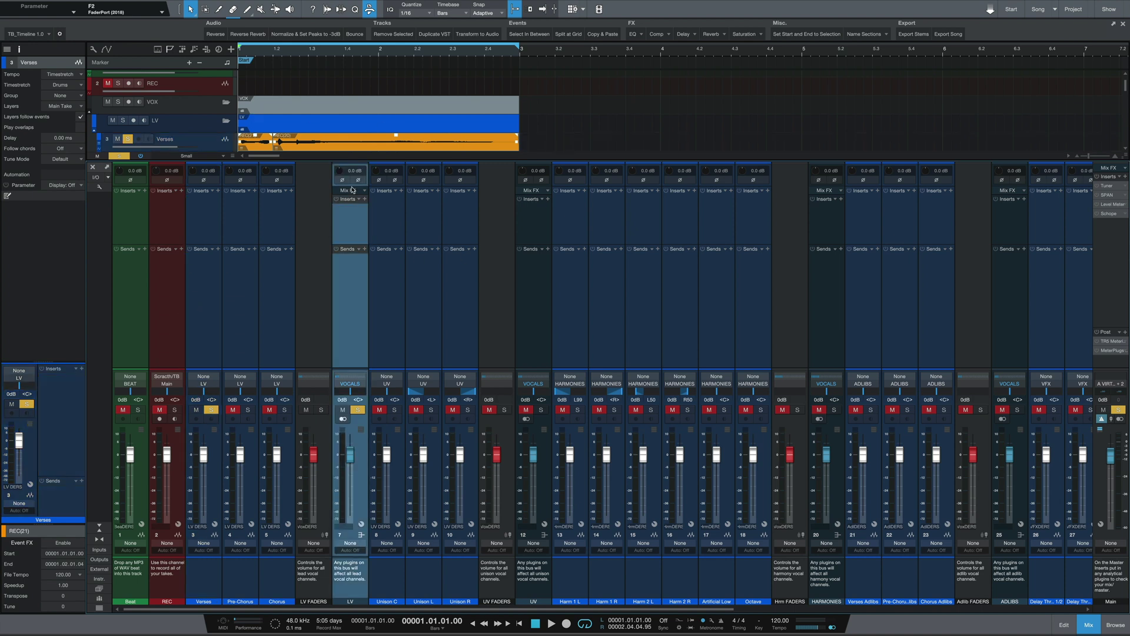
left_click(365, 249)
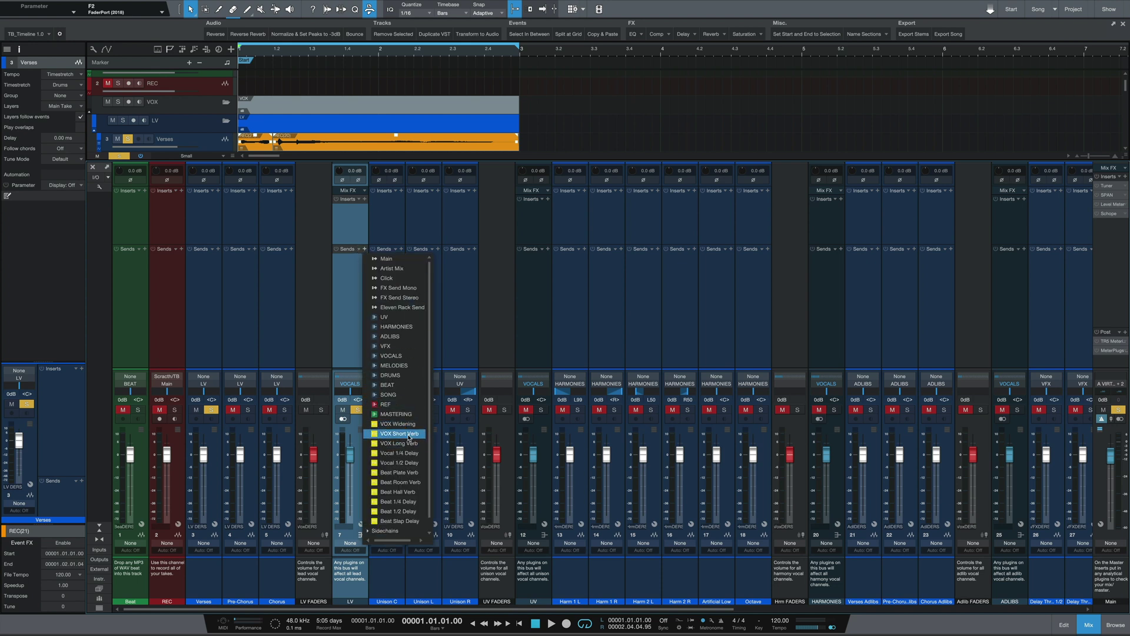
left_click(406, 434)
key("space")
mouse_move(350, 270)
left_mouse_down()
mouse_move(343, 286)
mouse_move(345, 274)
left_mouse_up()
key("space")
- Add a VOX Long Verb send to the LV bus and adjust its level while the vocal plays
left_click(365, 249)
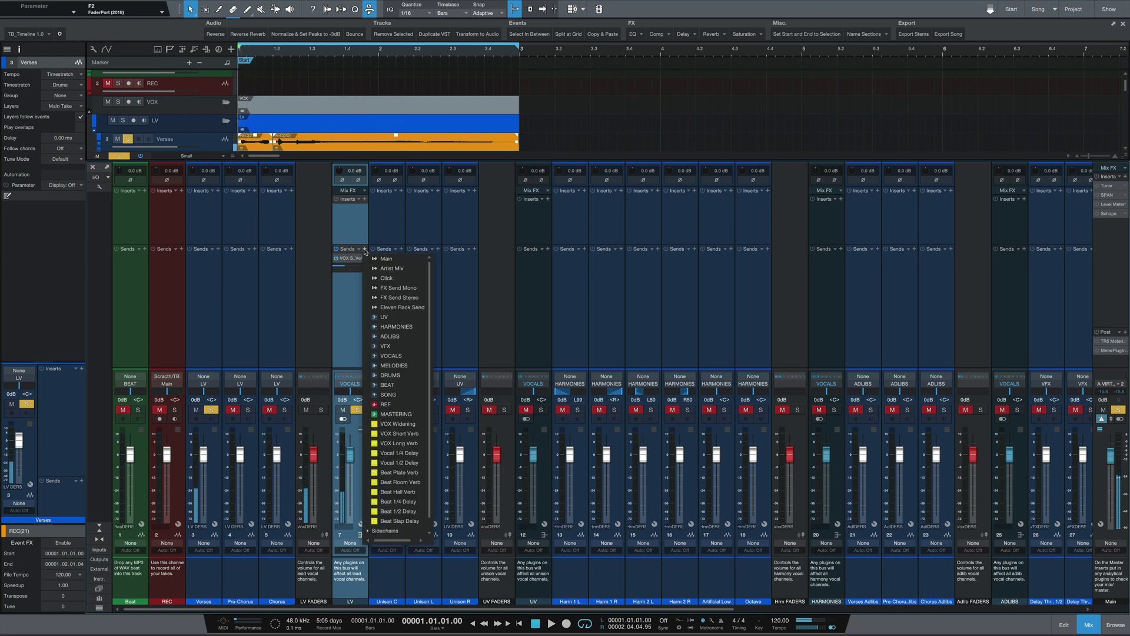
left_click(389, 443)
key("space")
left_click_drag(344, 284, 336, 331)
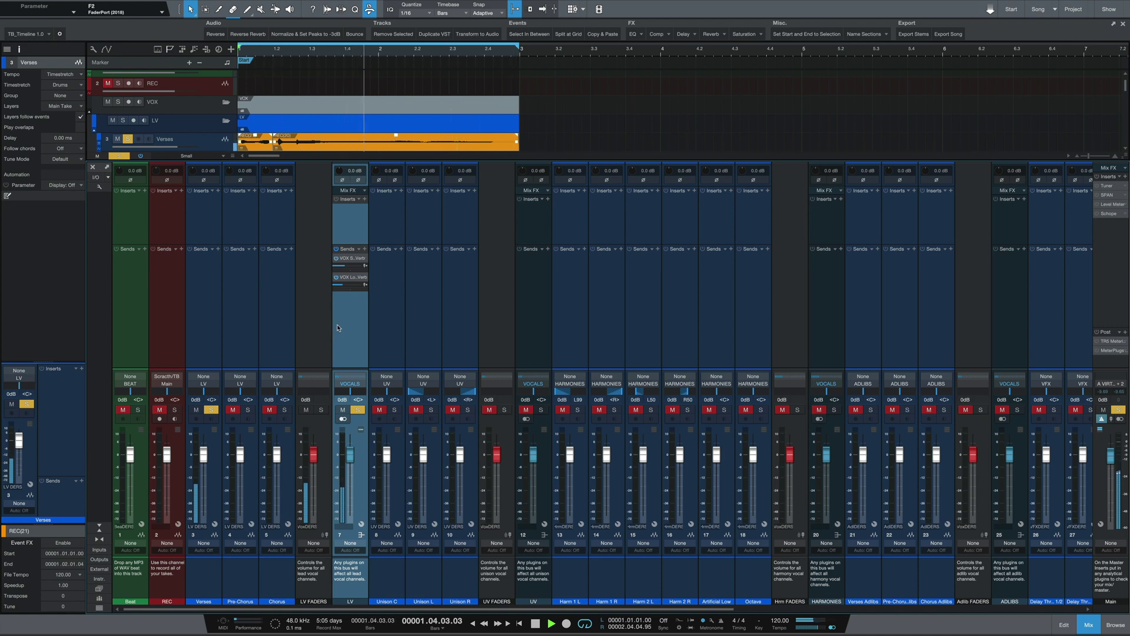
key("space")
- Add a VOX Widening send to the LV bus and audition the lead vocal through all three sends
left_click(365, 249)
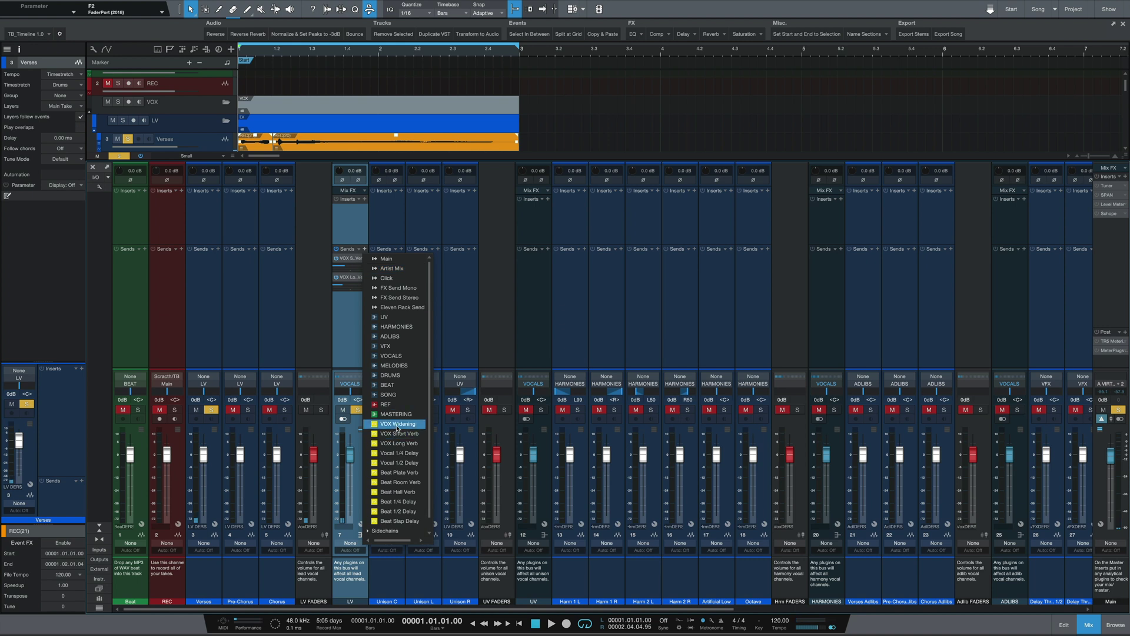
left_click(392, 435)
key("space")
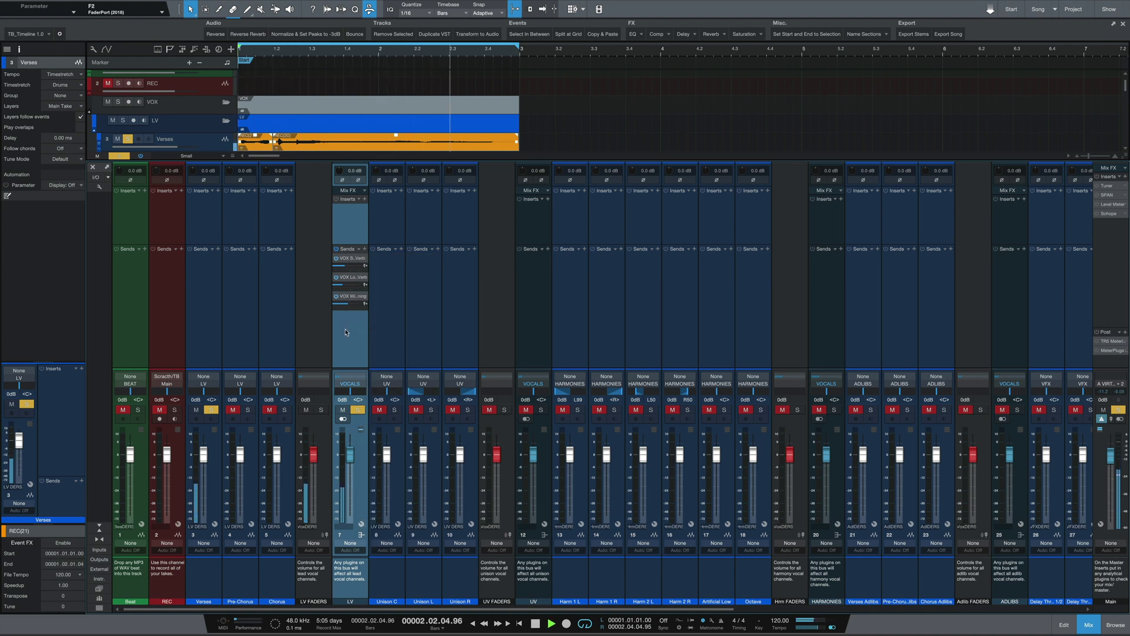
key("space")
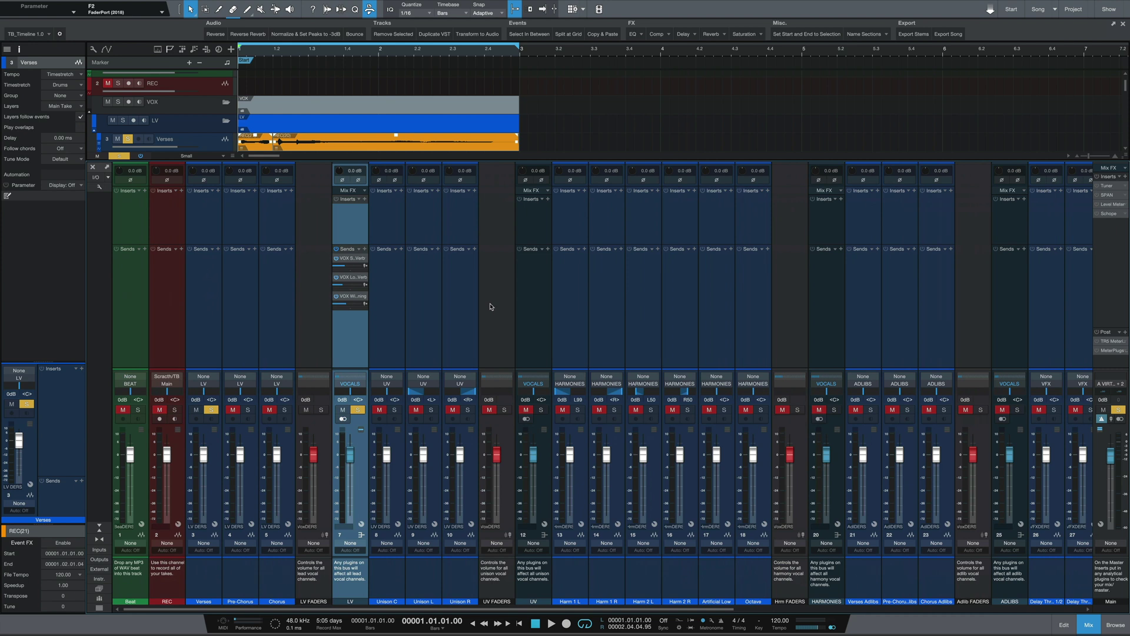
- Examine the Vox FADERS control, the VOCALS bus, the Song FADERS control and the SONG bus
scroll(491, 306, "right", 10)
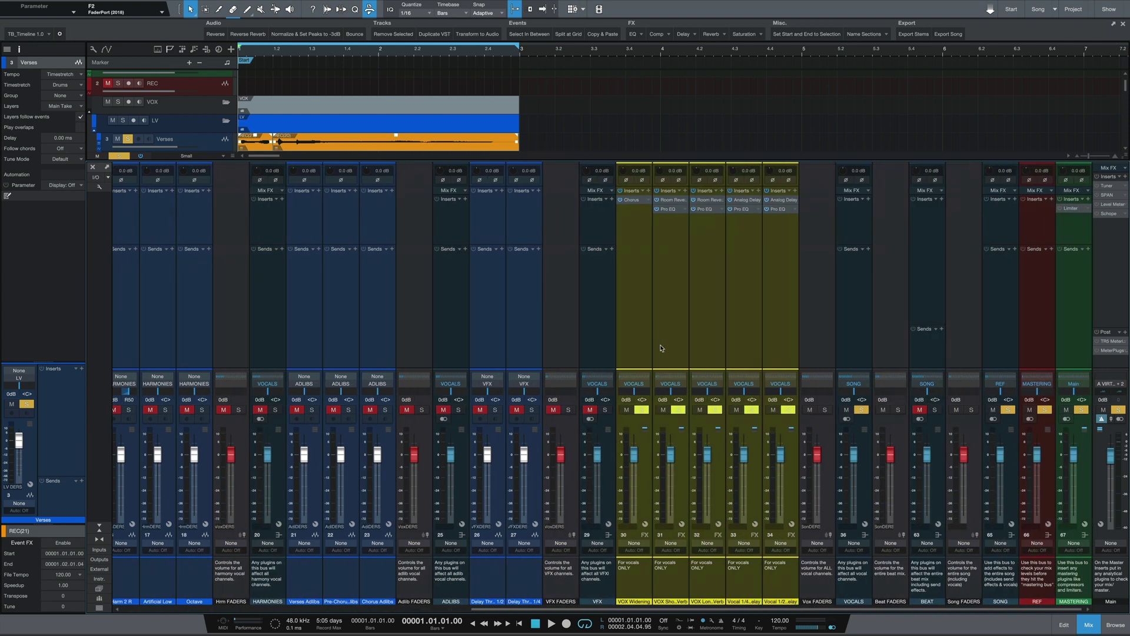
left_click(818, 296)
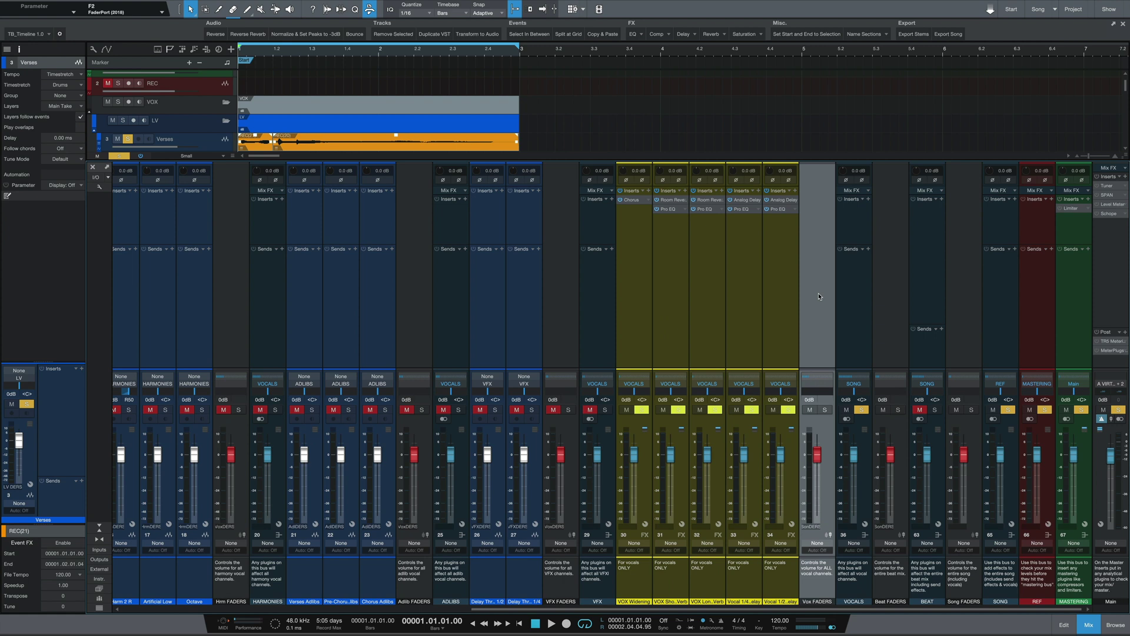
left_click(846, 281)
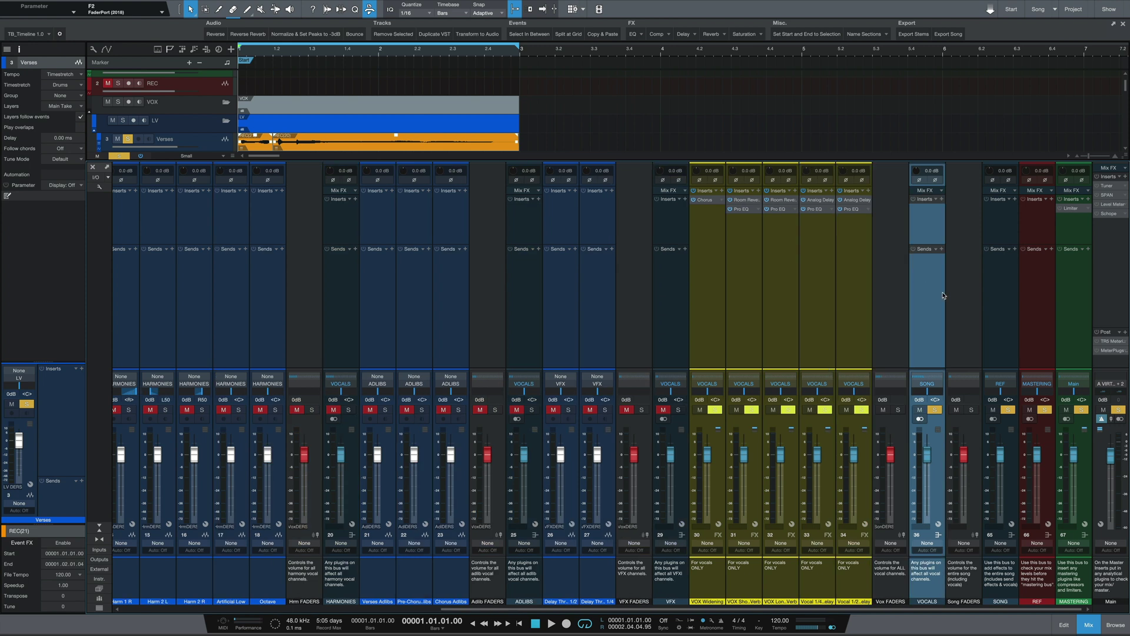
left_click(966, 335)
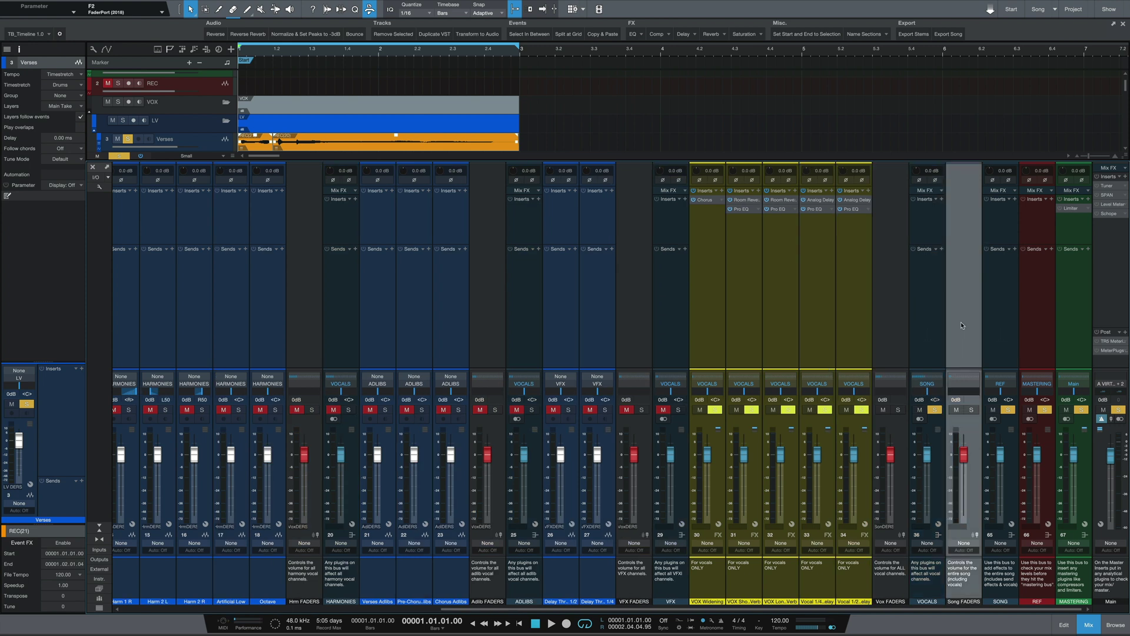
left_click(998, 303)
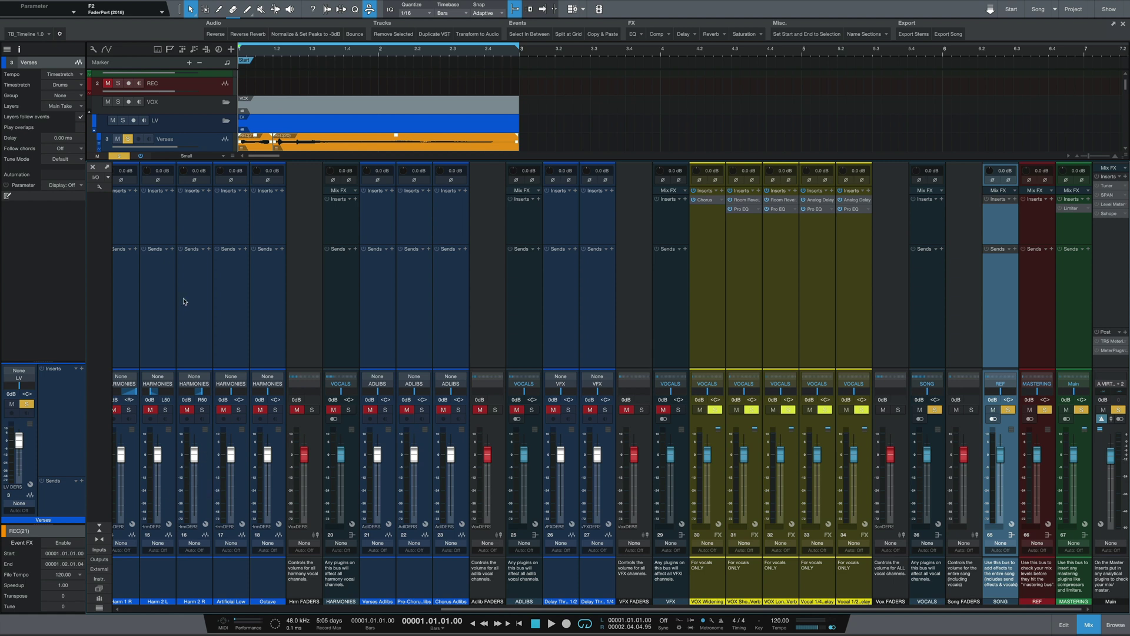
- Unhide the stem tracks in the MELODIES, DRUMS and FX folders through the track list
left_click(7, 49)
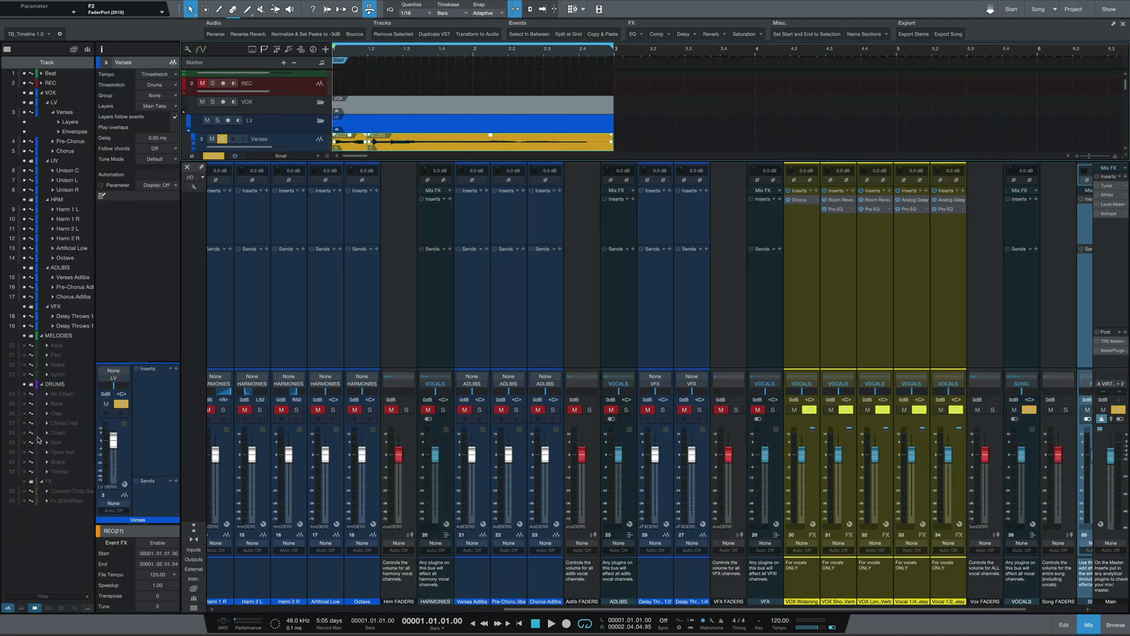
left_click(34, 608)
left_click_drag(24, 344, 31, 488)
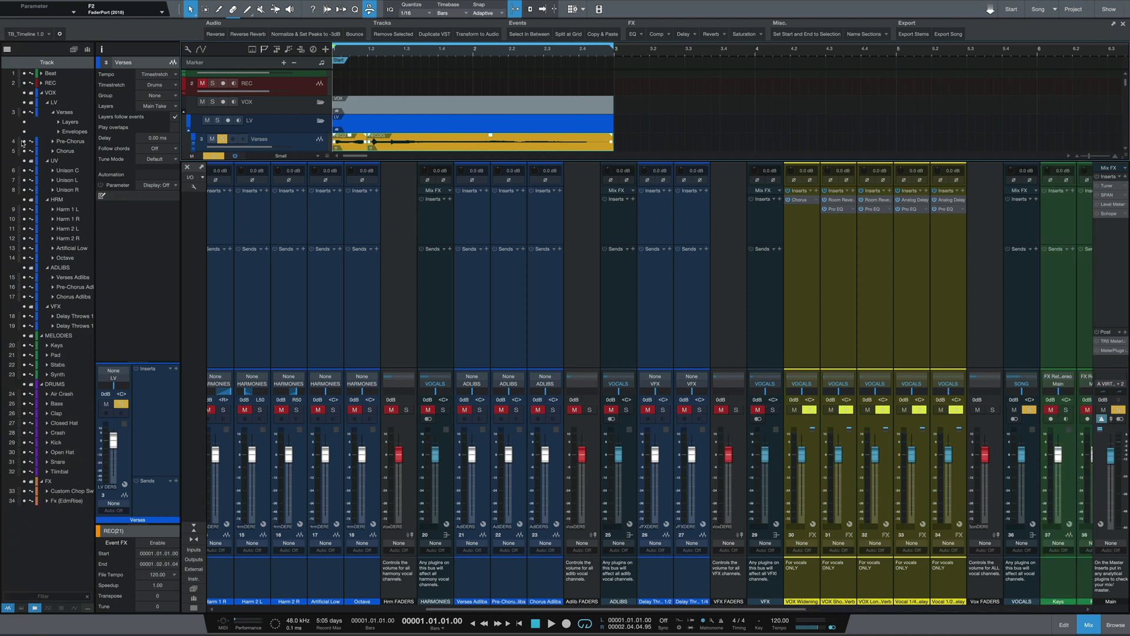
left_click(7, 49)
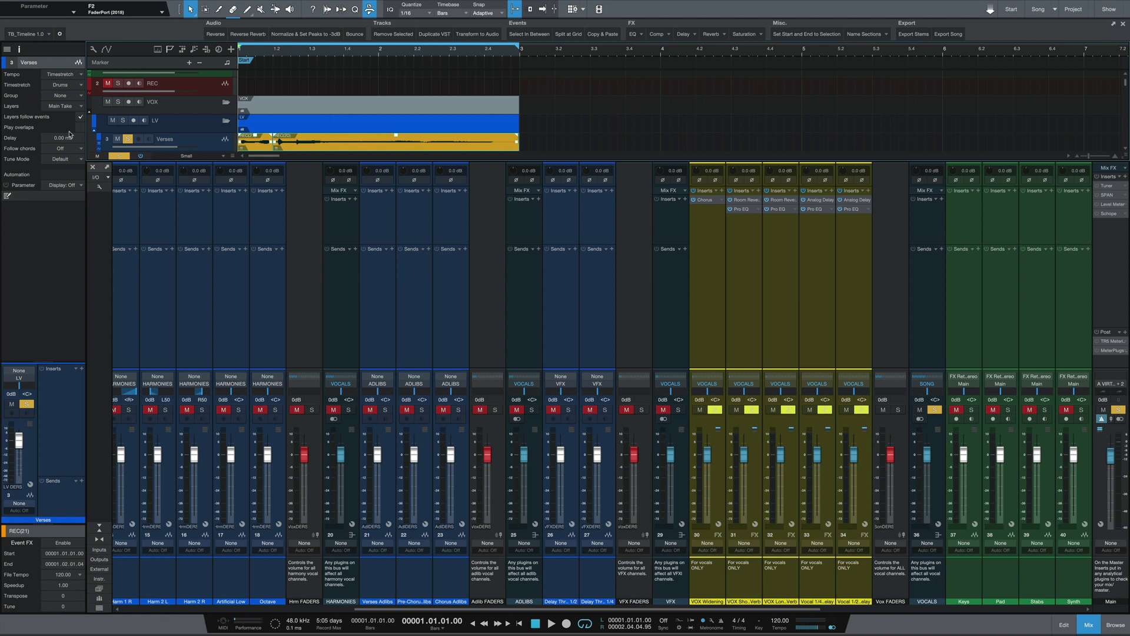
- Show the hidden melody, drum and beat faders, buses and beat effects channels in the mixer
left_click(100, 608)
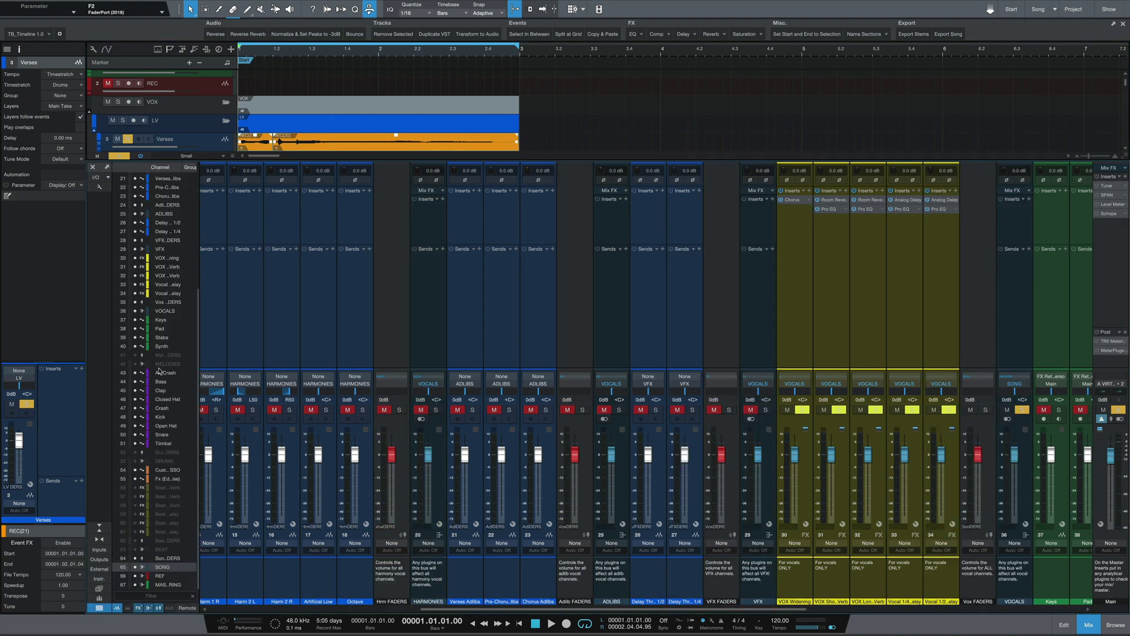
left_click(138, 608)
left_click(148, 608)
left_click(159, 608)
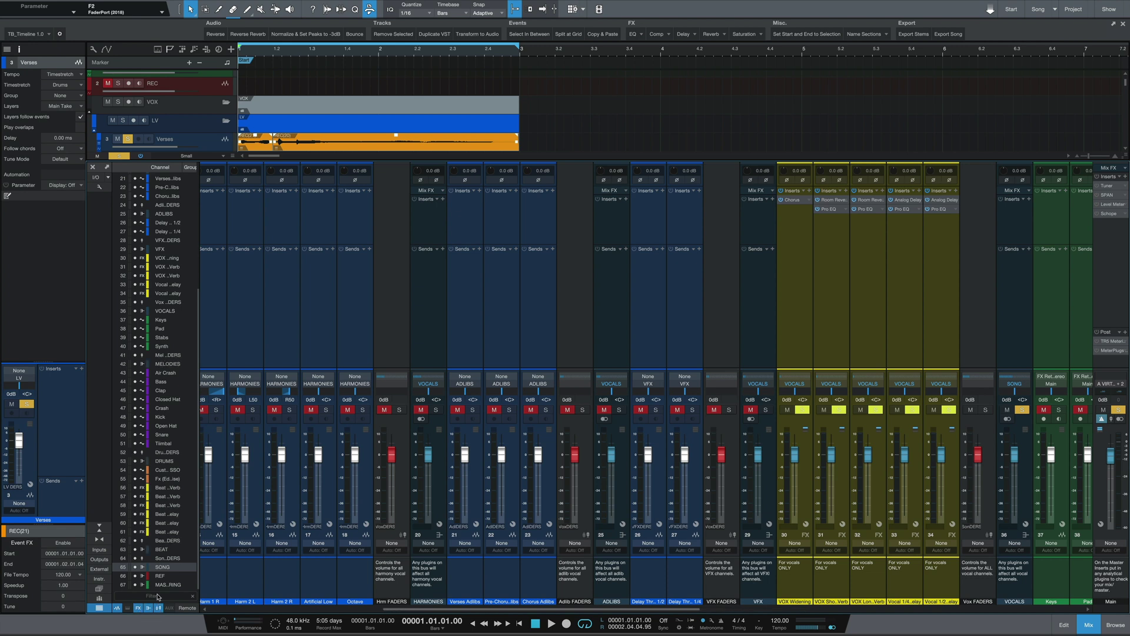
- Examine Beat FADERS and the BEAT bus, the drum channels from Air Crash to Timbal, Drum FADERS and the DRUMS bus
scroll(495, 334, "right", 10)
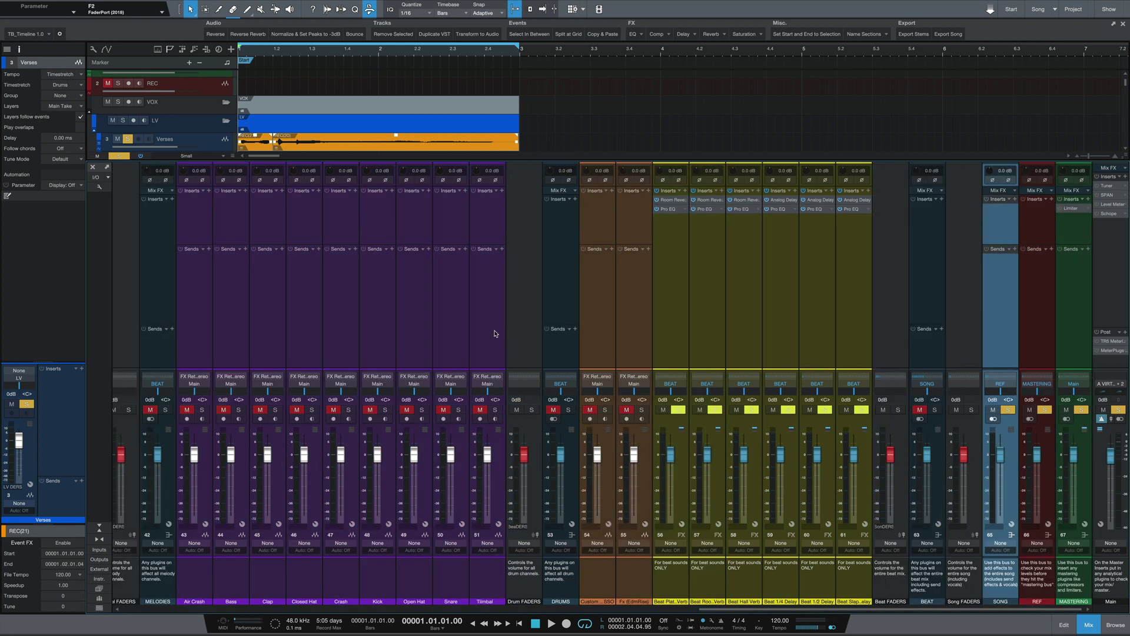
left_click(891, 339)
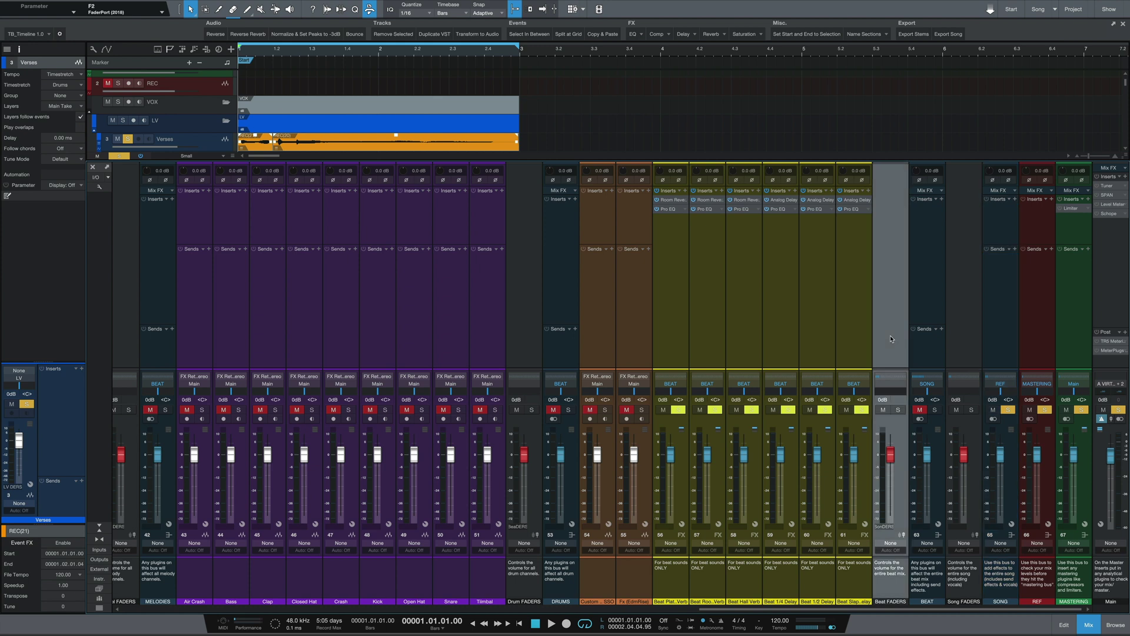
left_click(932, 303)
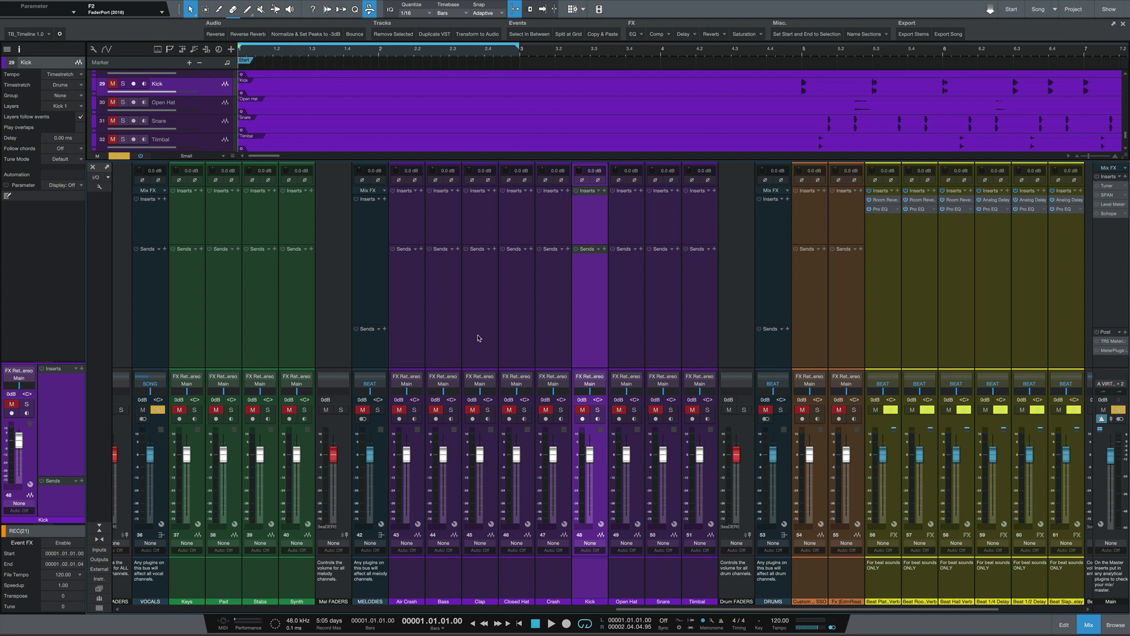
left_click(414, 313)
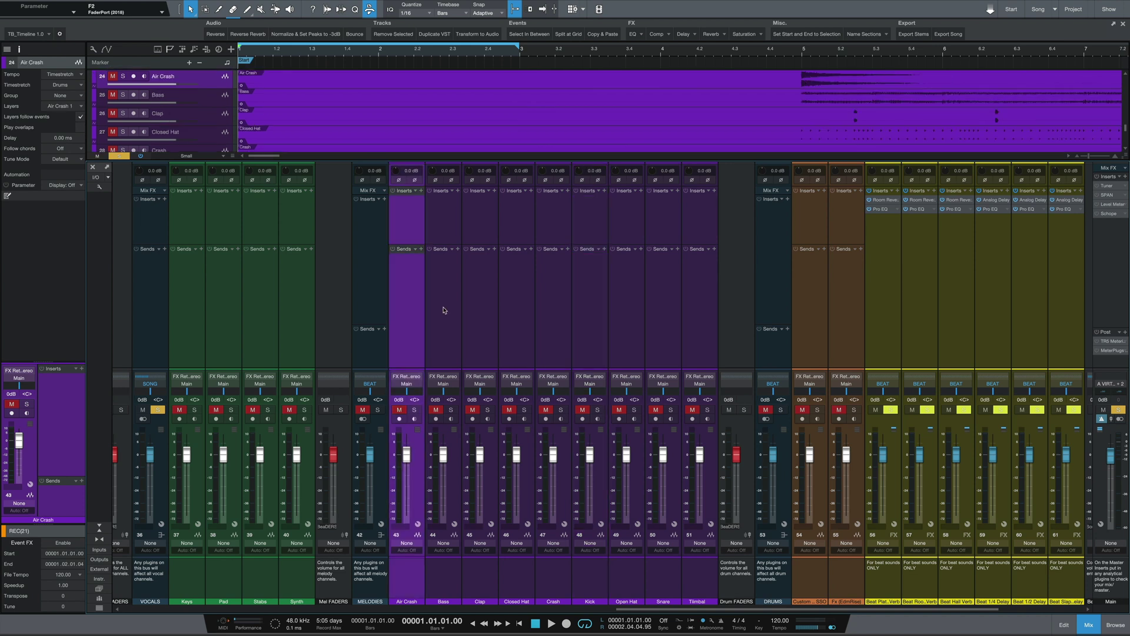
left_click(692, 278, "shift")
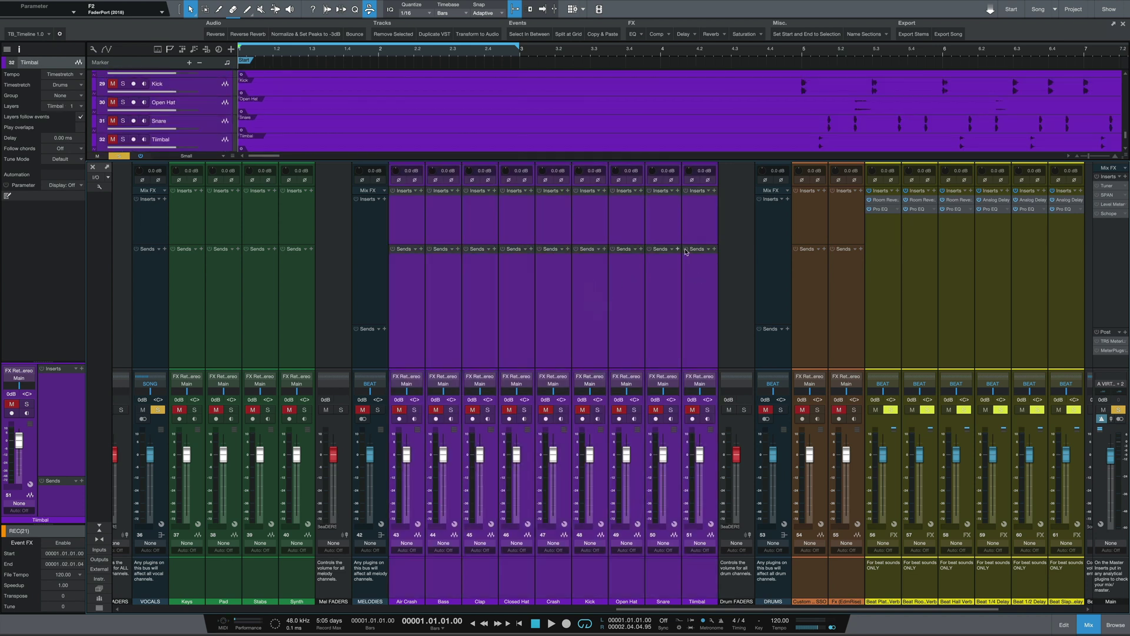
left_click(738, 271)
left_click(765, 253)
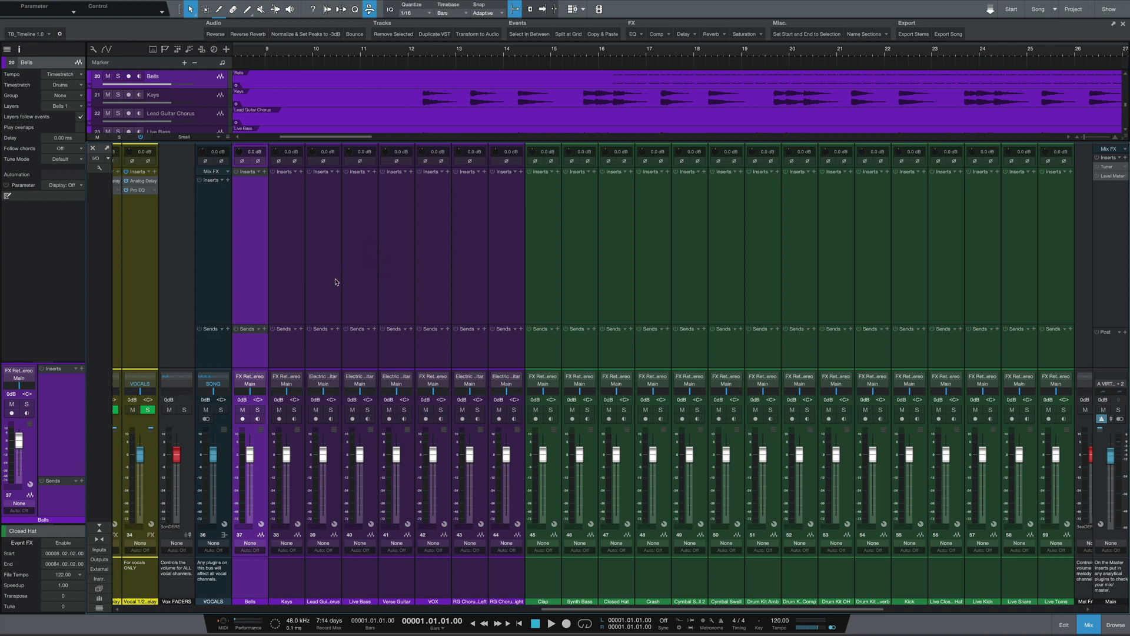
- Route the purple channels from Bells to RG Chorus Right to the MELODIES bus and assign them to Mel FADERS
left_click(509, 246, "shift")
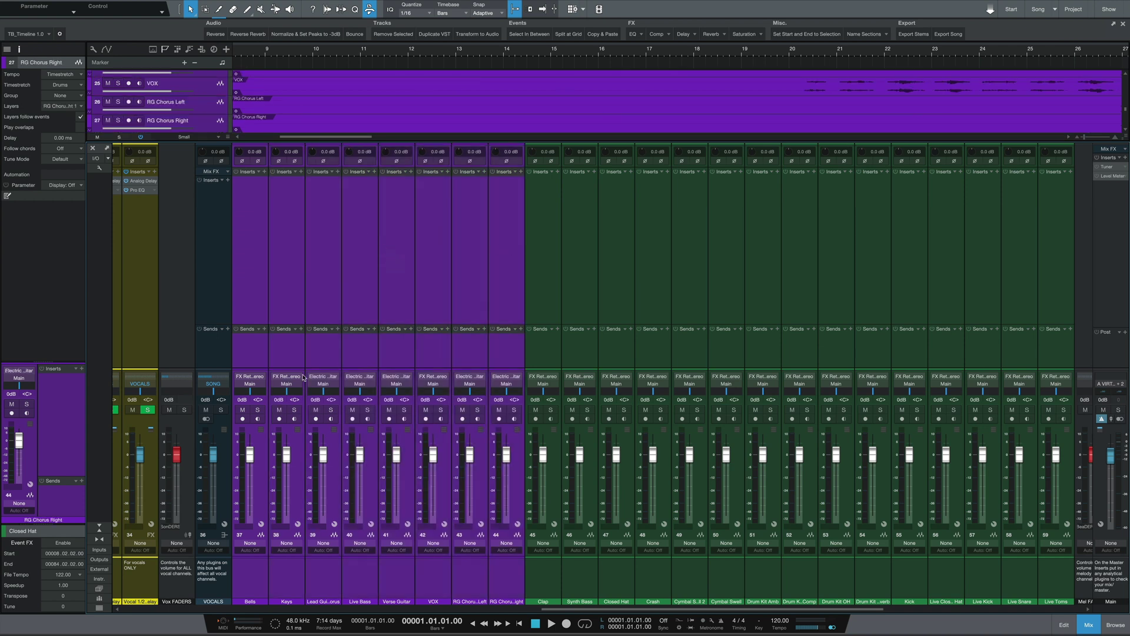
left_click(250, 384)
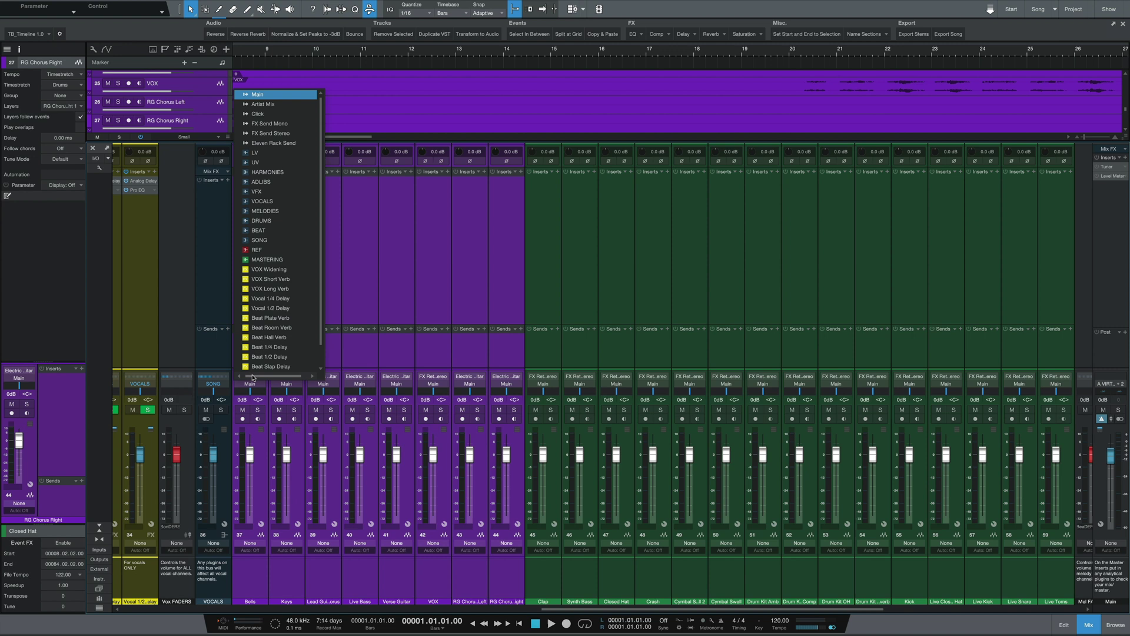
left_click(272, 212)
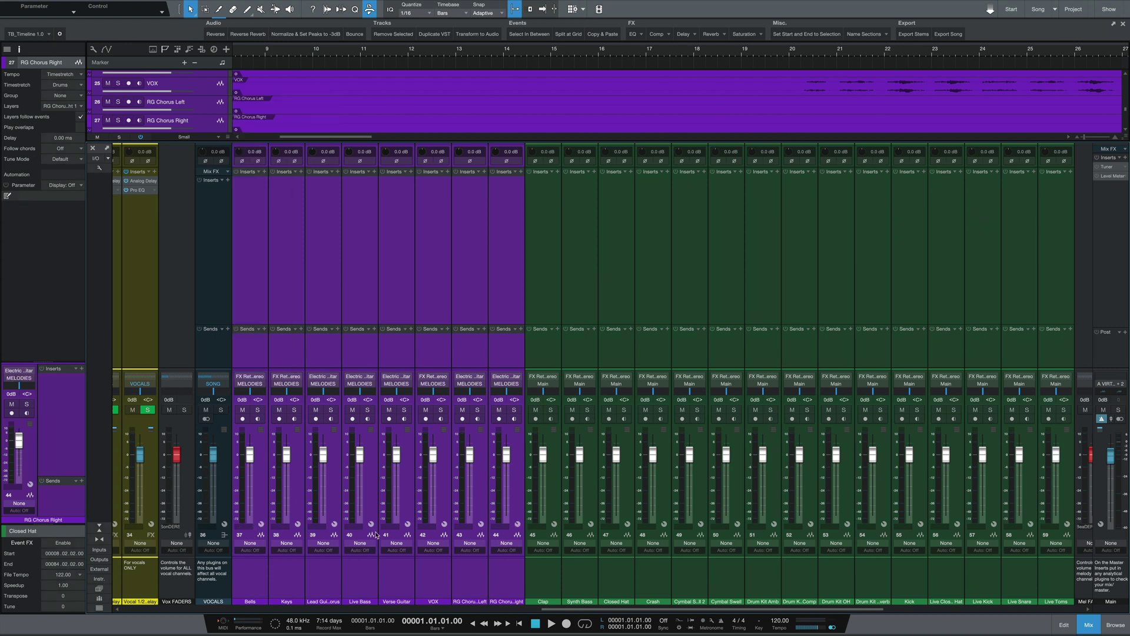
left_click(246, 531)
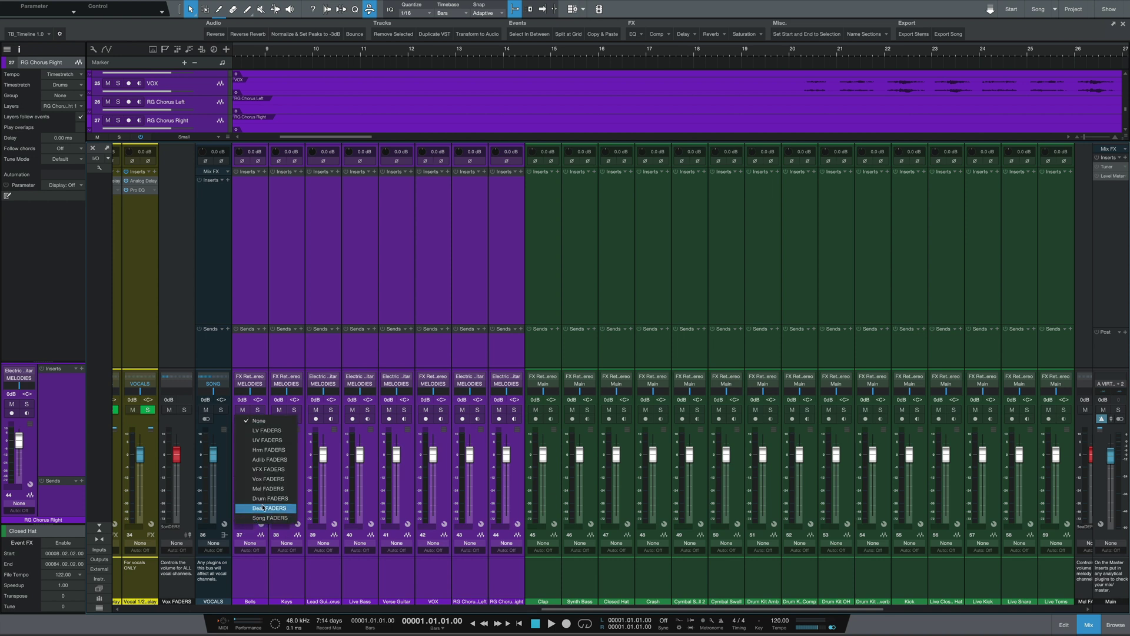
left_click(268, 489)
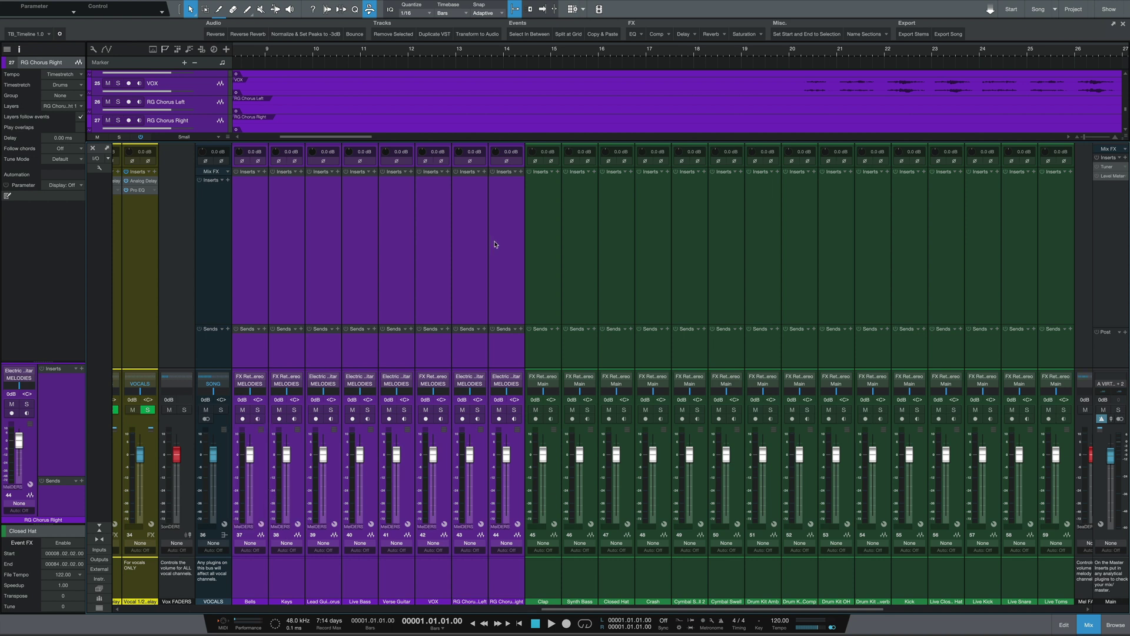
- Route the green channels from Clap to Live Toms to the DRUMS bus and assign them to Drum FADERS
left_click(547, 230)
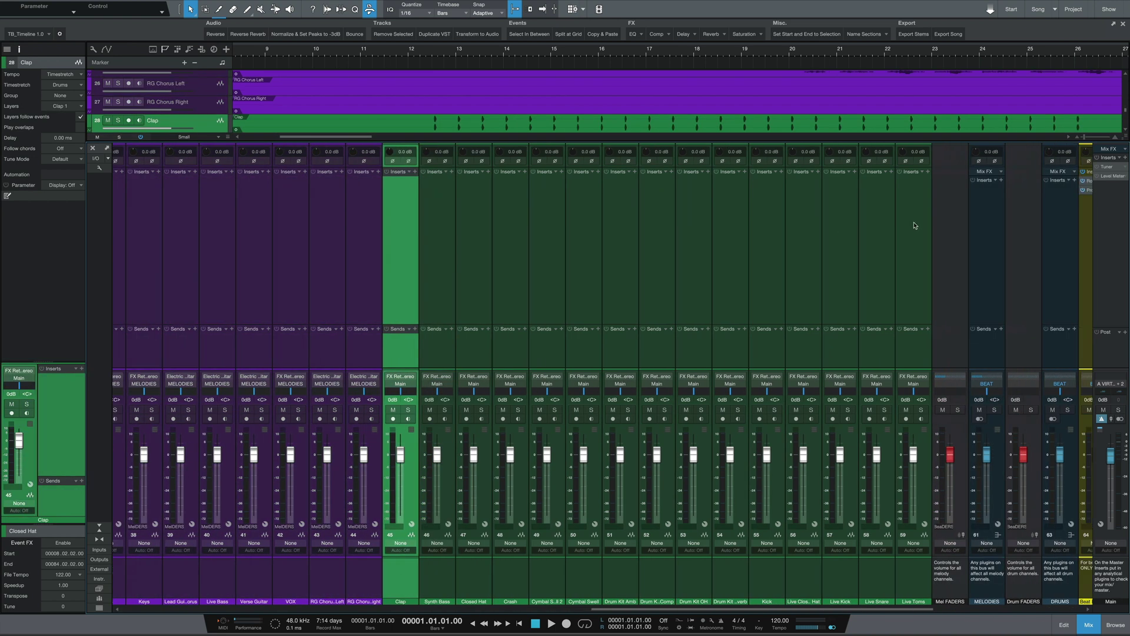
left_click(915, 225, "shift")
left_click(400, 386)
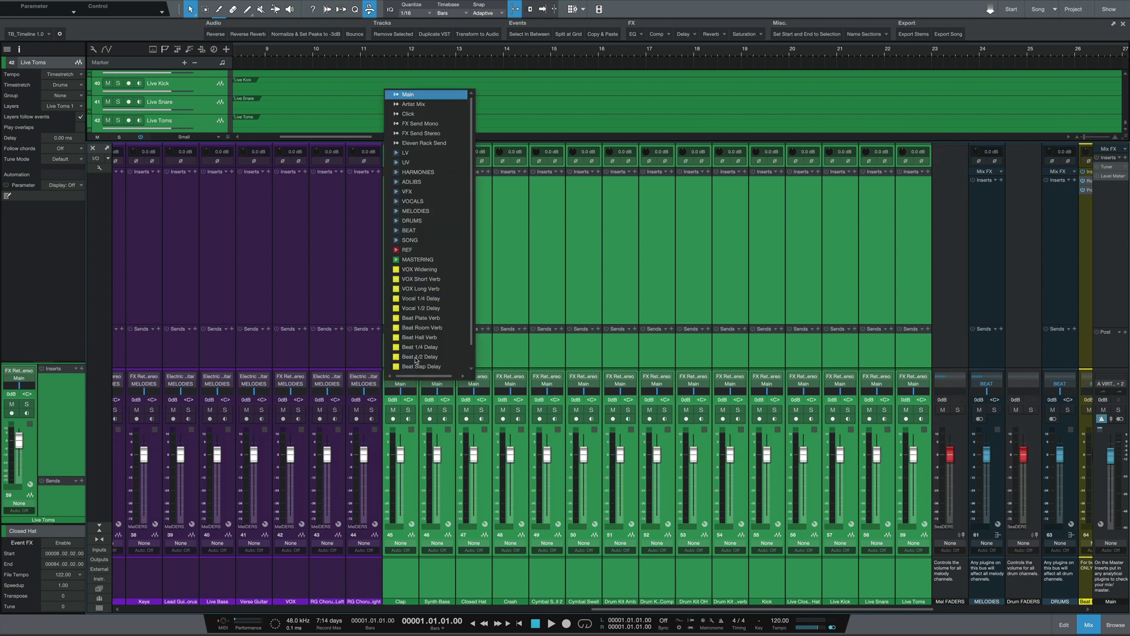
left_click(420, 222)
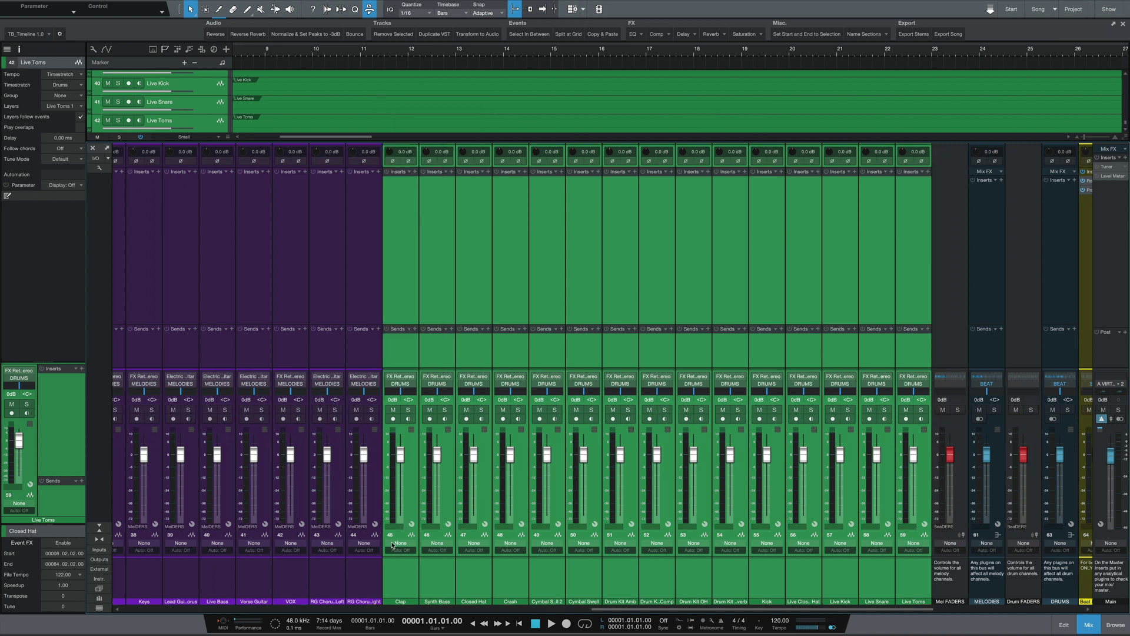
left_click(396, 526)
left_click(423, 500)
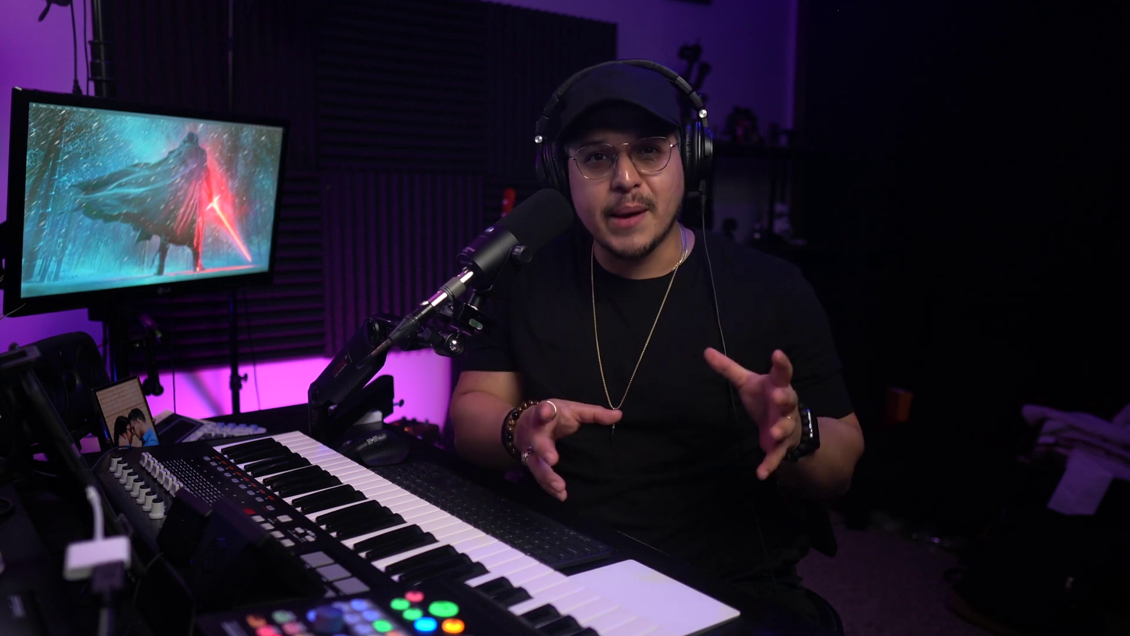